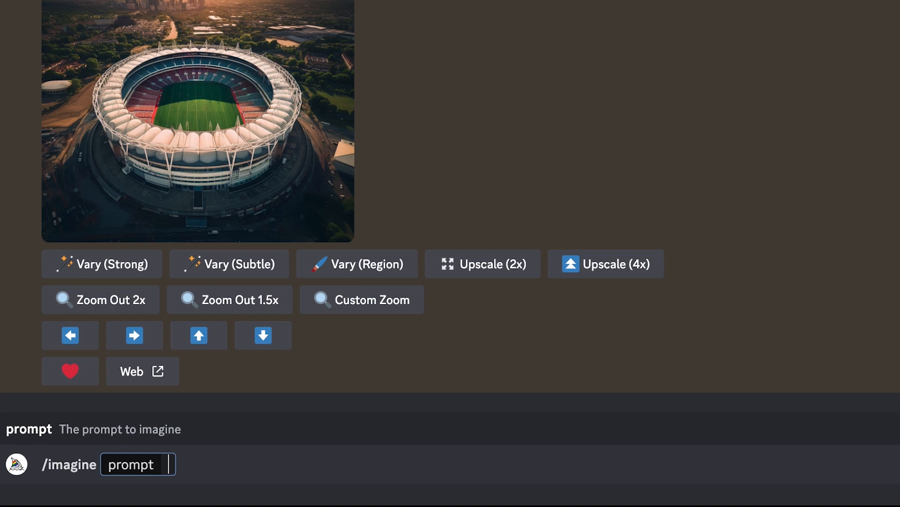
Submit the imagine prompt "black and white outline sketch of indian woman cooking food in jaipur village in rajasthani cloth"
text(black nad white outline sketch of indian woman)
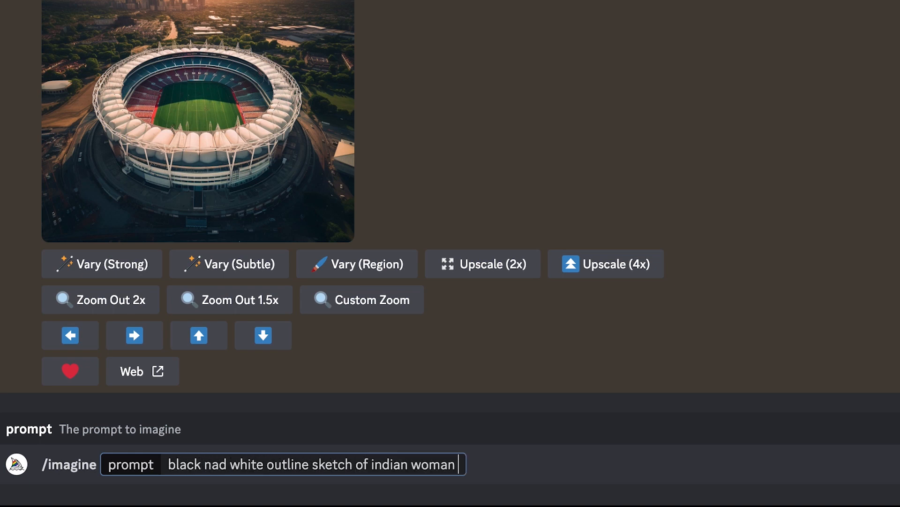
double_click(211, 463)
text(and)
click(460, 465)
text(cooking fo)
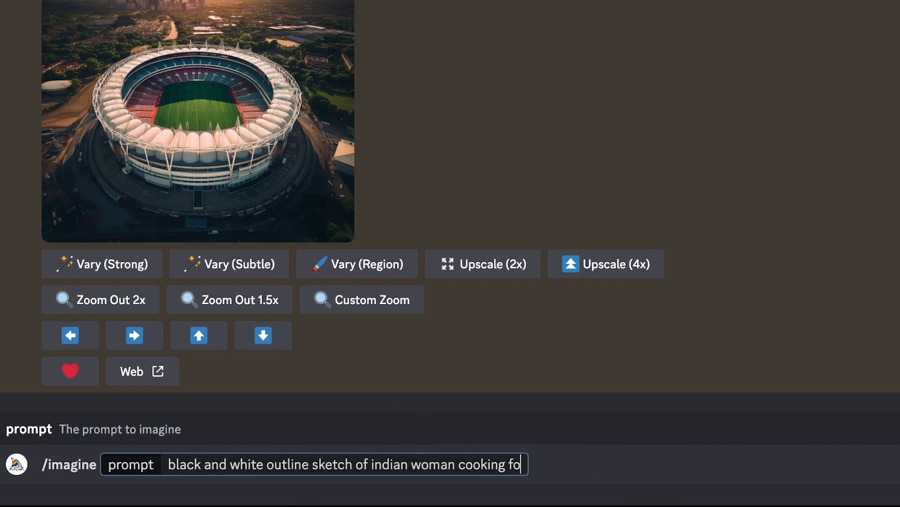
text(od in jaipur village in rajasthani cloth)
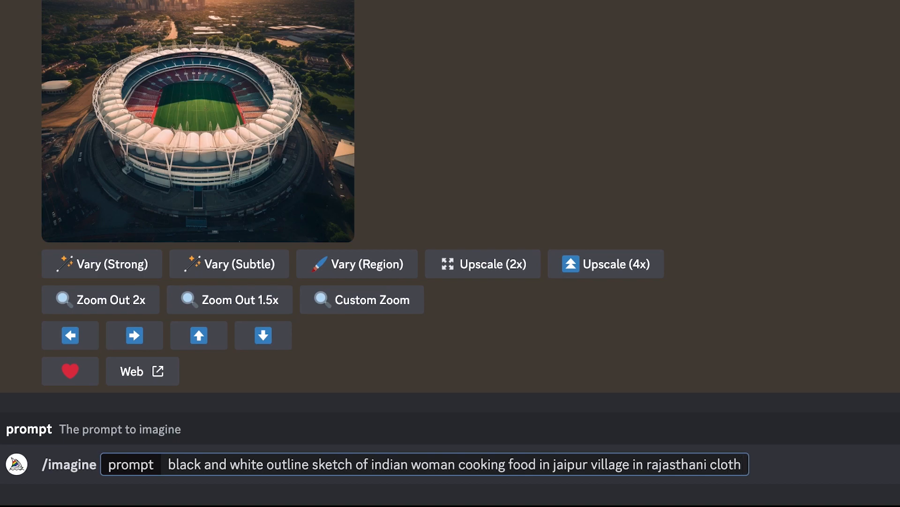
key(Return)
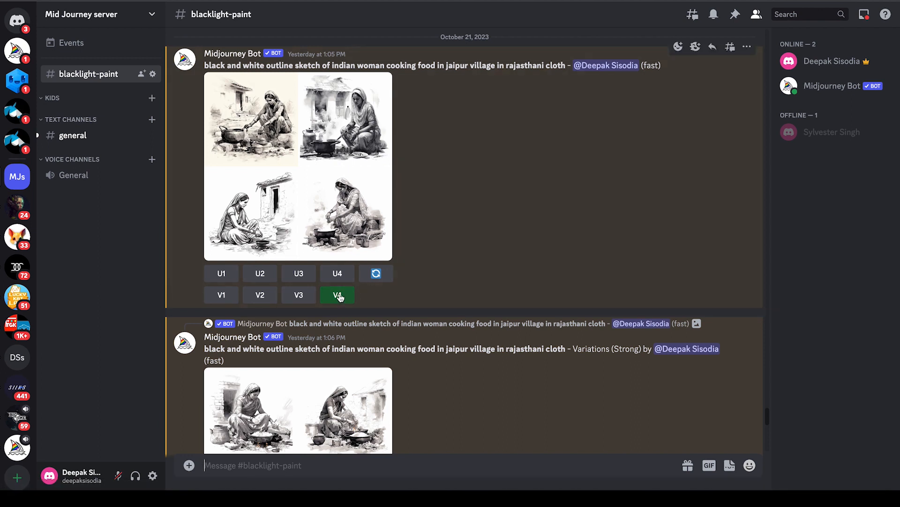
Open the upscaled Image #2 of the woman cooking at full size and save the image to disk
scroll(340, 297, down, 5)
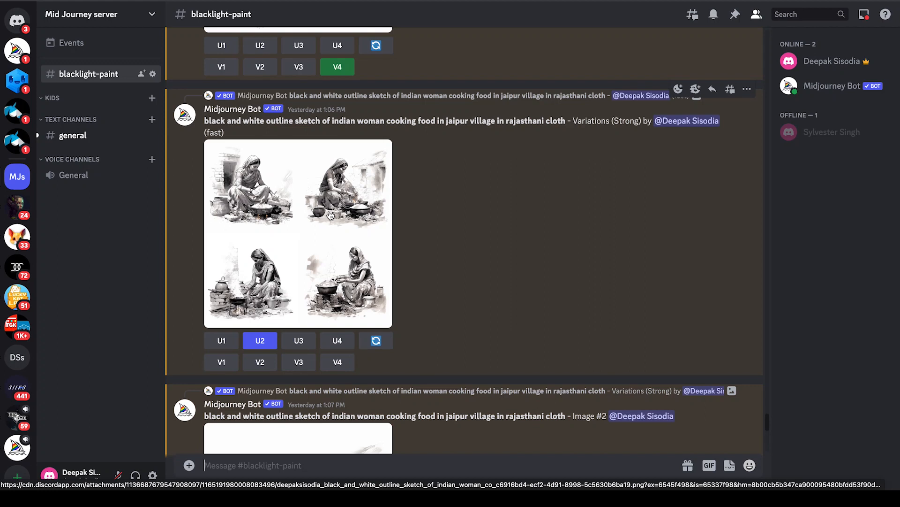
scroll(353, 239, down, 1)
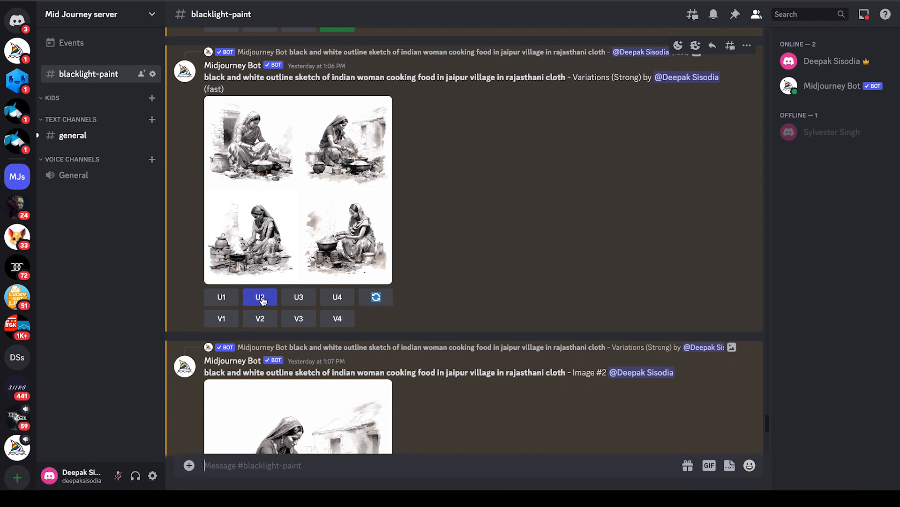
scroll(253, 319, down, 4)
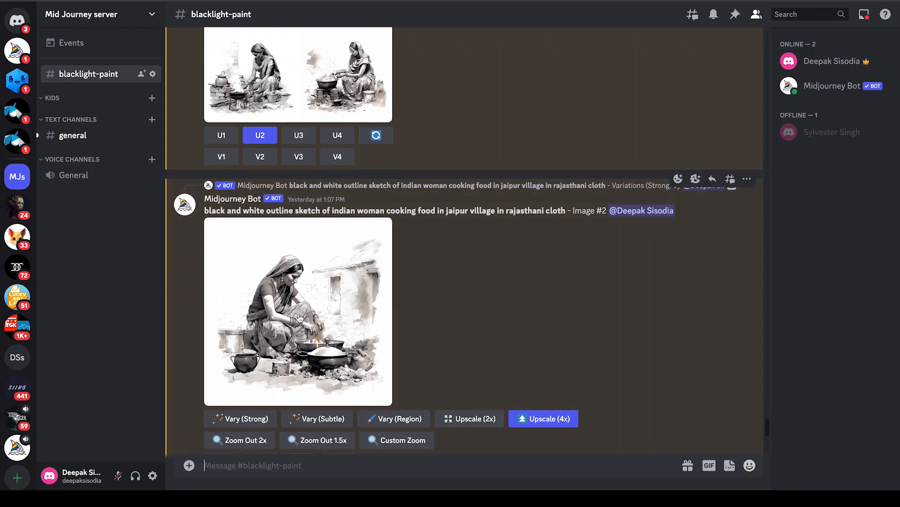
scroll(303, 315, down, 2)
click(317, 222)
right_click(390, 209)
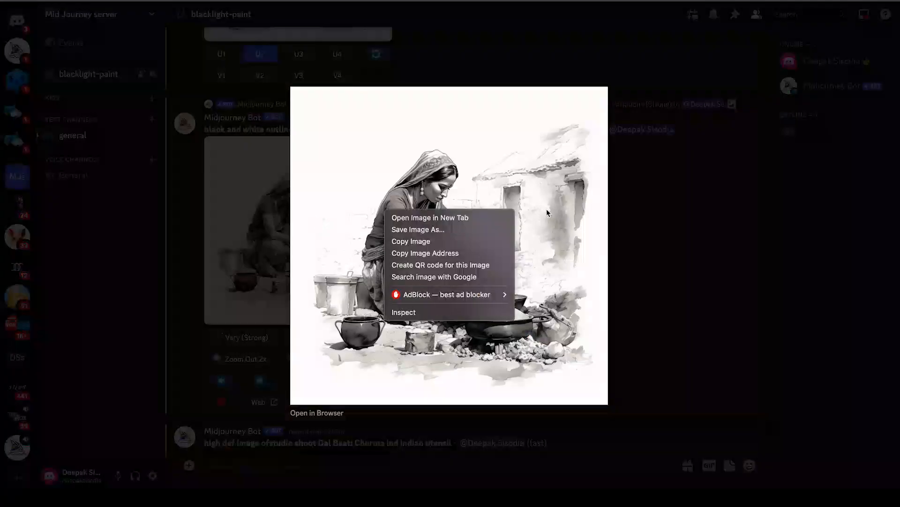
click(440, 229)
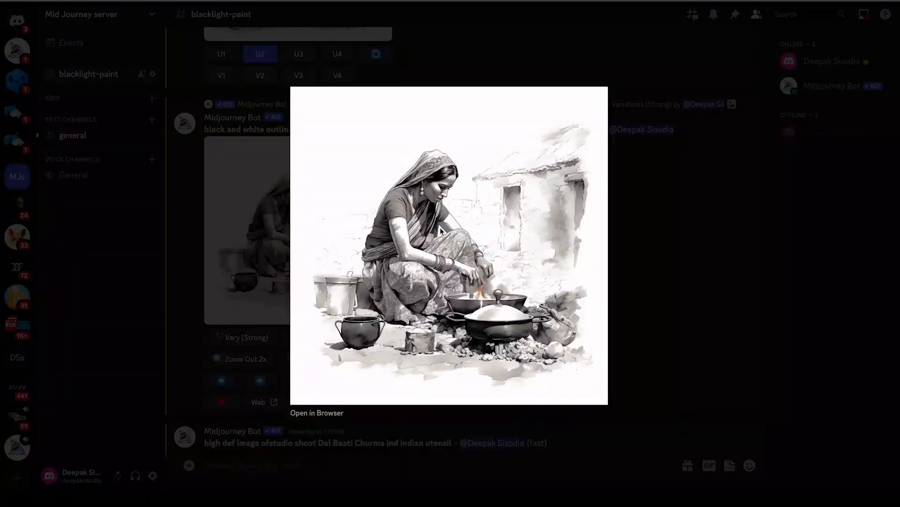
right_click(436, 266)
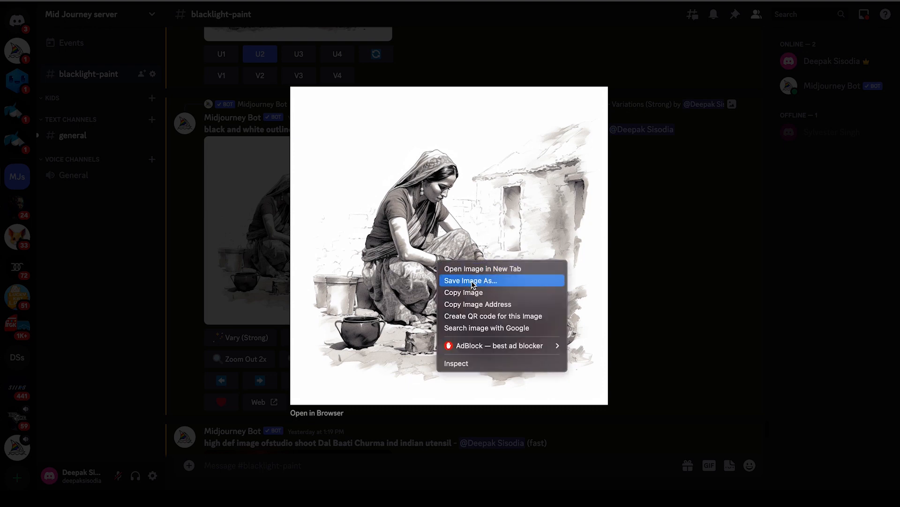
click(393, 242)
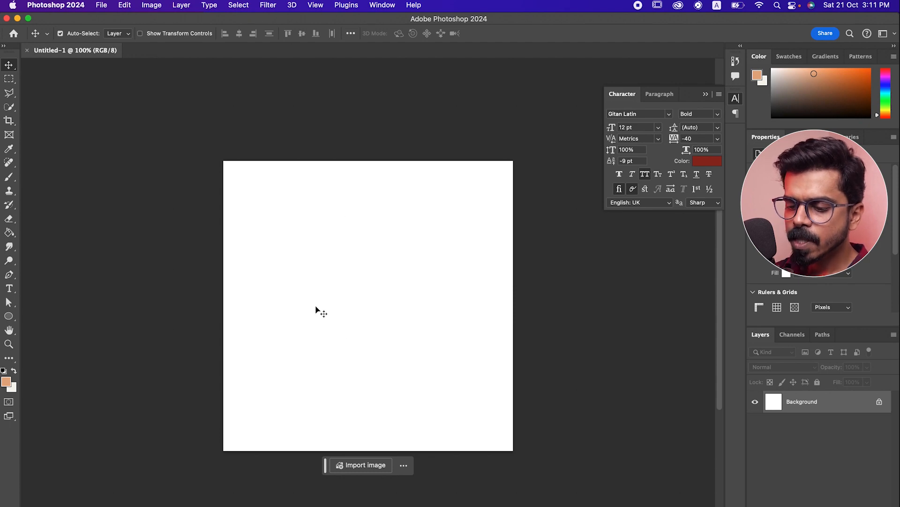
Place the sketch, food bowl and wall texture images from the Rajasthani Restro folder into the blank Photoshop document
key(super+Tab)
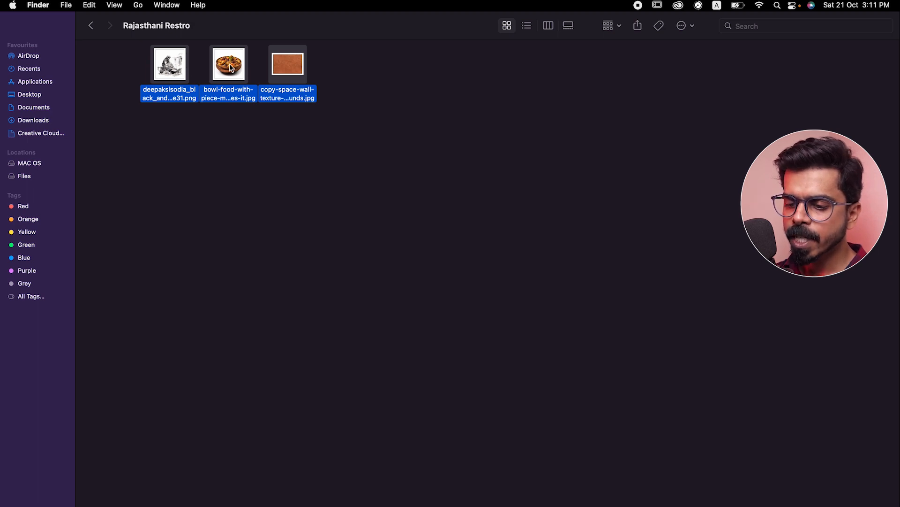
drag(286, 65, 339, 281)
key(super+Tab)
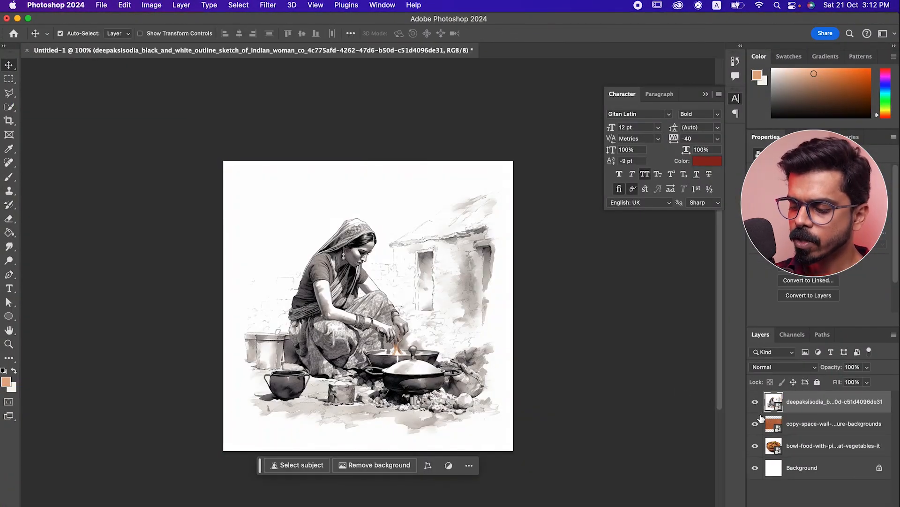
Hide the sketch and food bowl layers, and move the wall texture layer directly above the white background layer
click(756, 404)
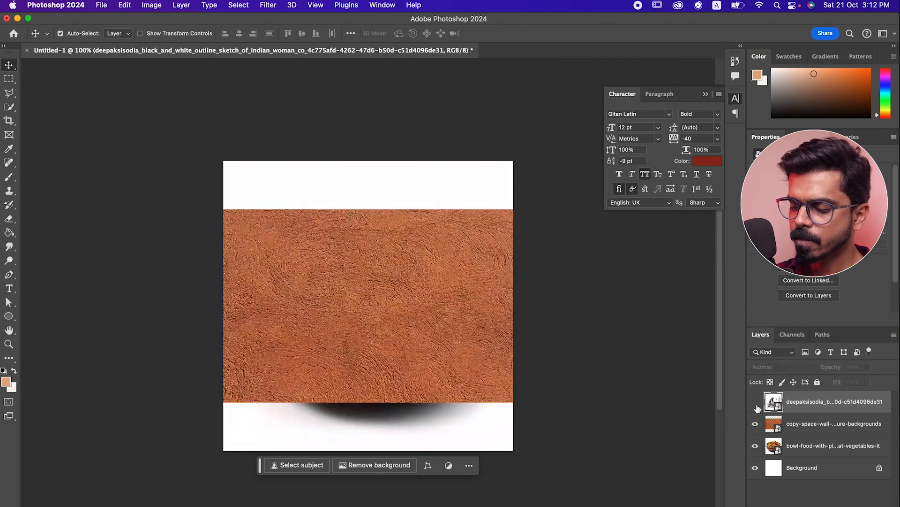
click(755, 446)
click(835, 425)
drag(835, 424, 831, 457)
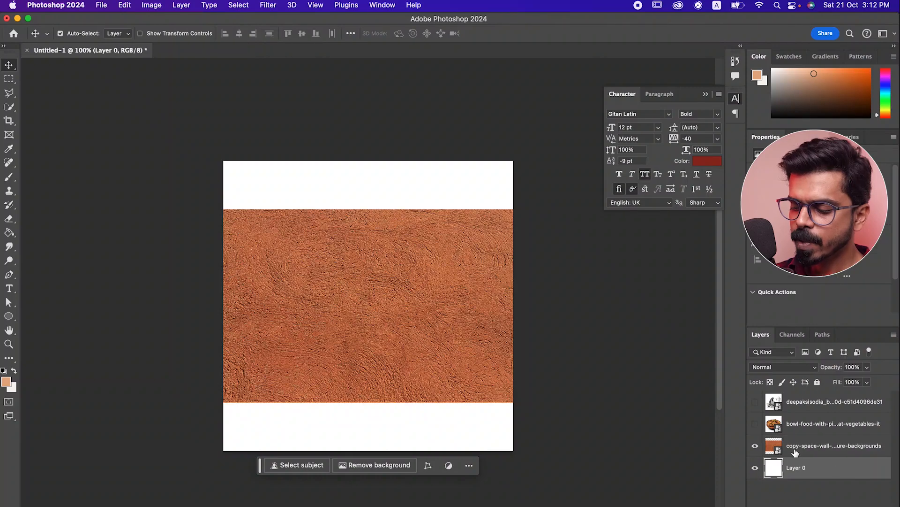
Rasterize the wall texture layer and move the texture up to align with the canvas's upper edge
right_click(814, 445)
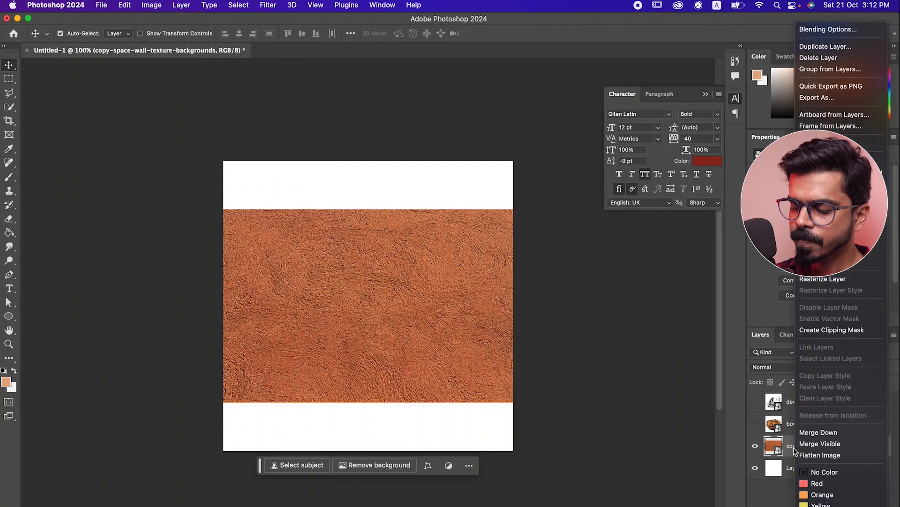
click(823, 279)
drag(483, 324, 463, 260)
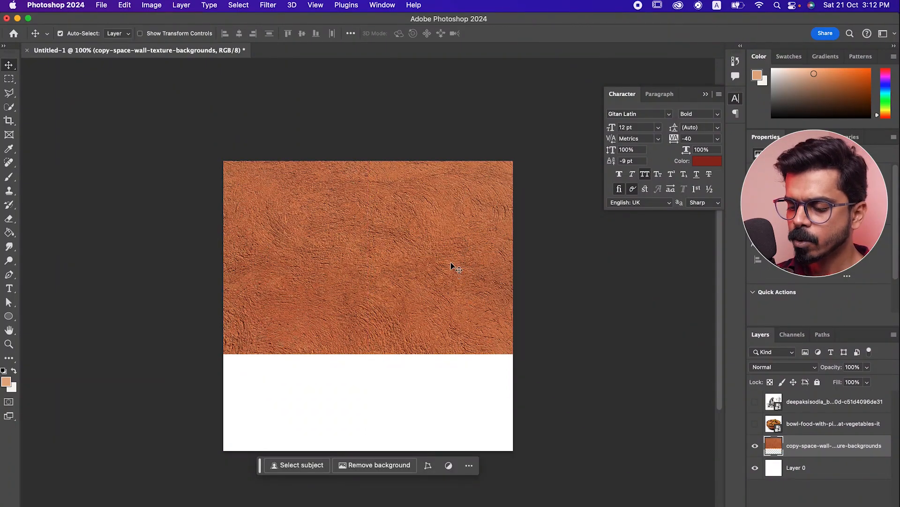
Duplicate the wall texture directly below the original to cover the blank canvas area, and flip the copy vertically
drag(447, 240, 448, 427)
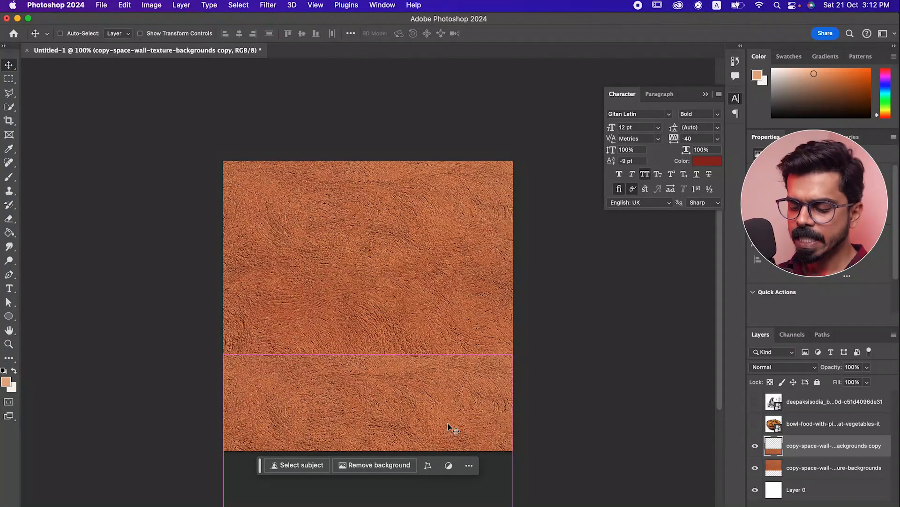
key(super+t)
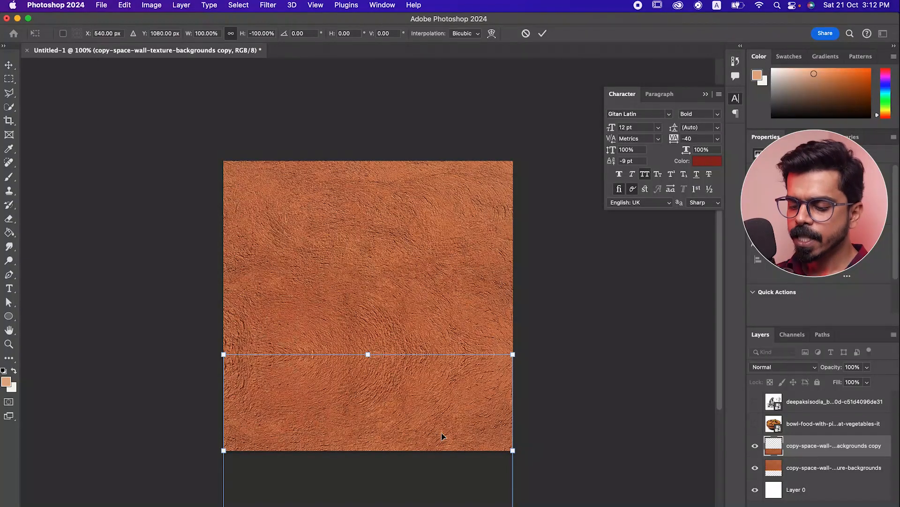
key(Return)
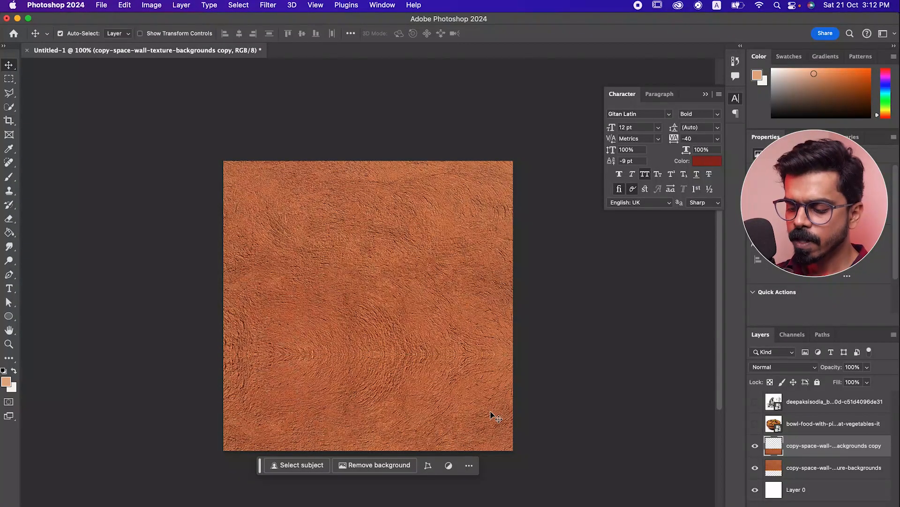
Merge the two wall texture layers into one layer
shift+click(805, 465)
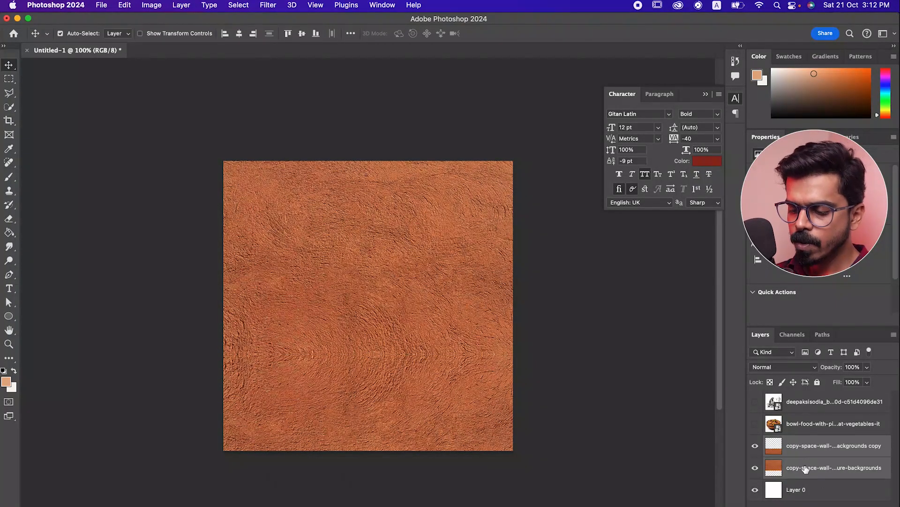
right_click(806, 465)
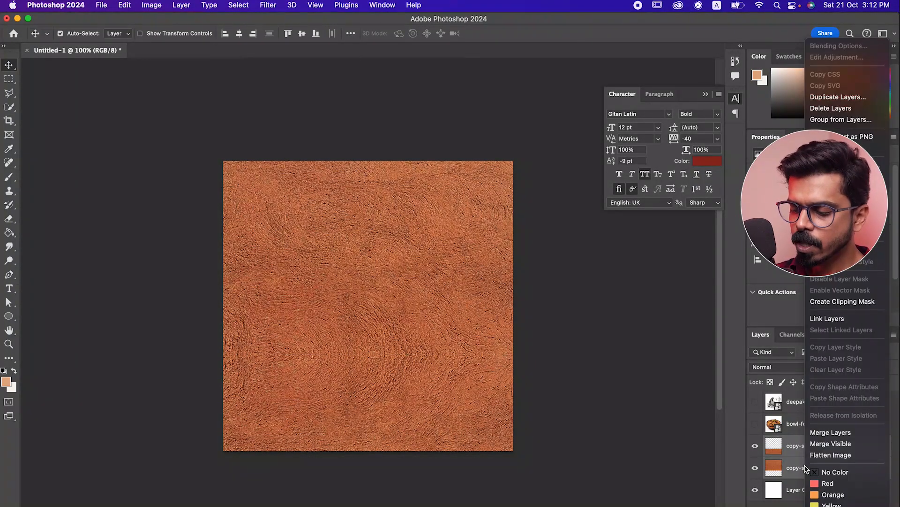
click(829, 433)
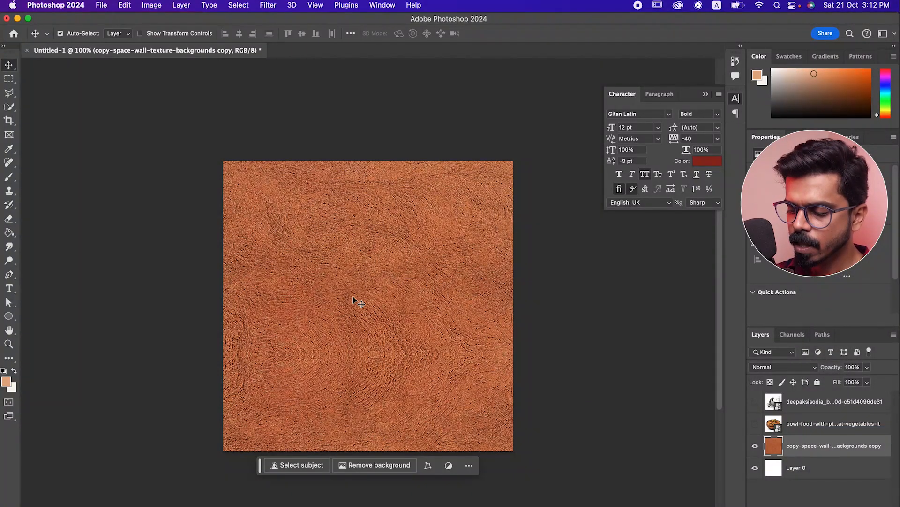
Hide the merged wall texture and fill Layer 0 with the foreground colour #e3ac85 using the Paint Bucket
click(785, 468)
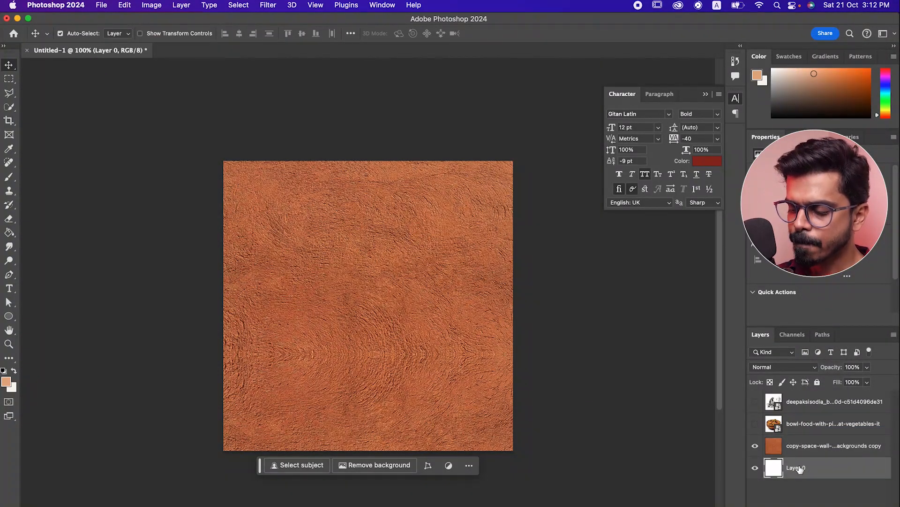
click(755, 446)
click(6, 382)
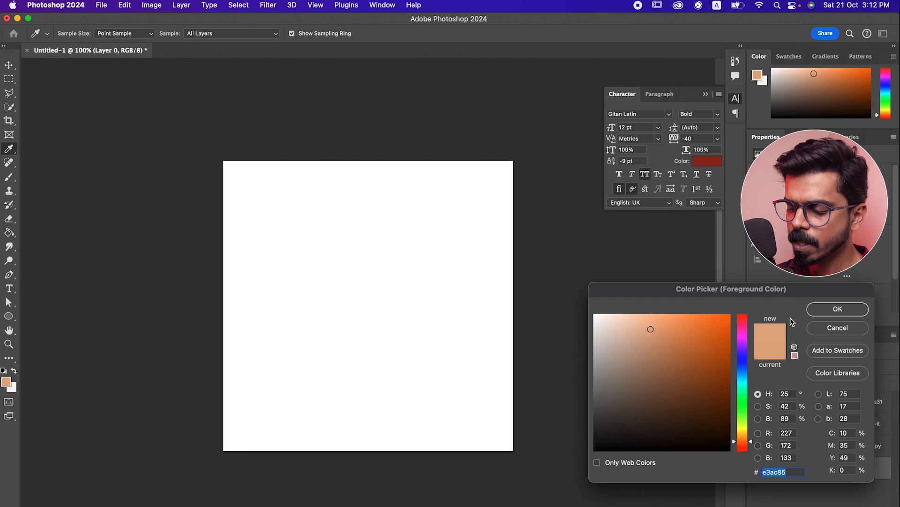
click(818, 309)
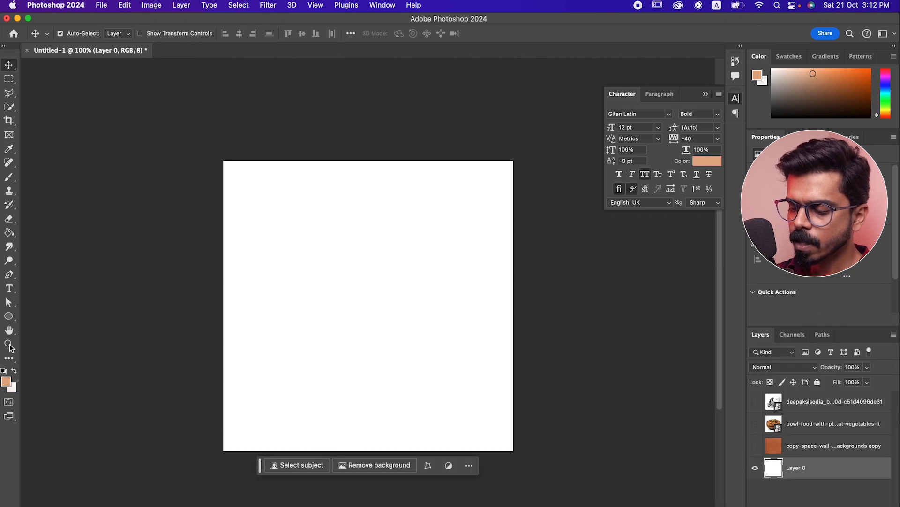
click(6, 236)
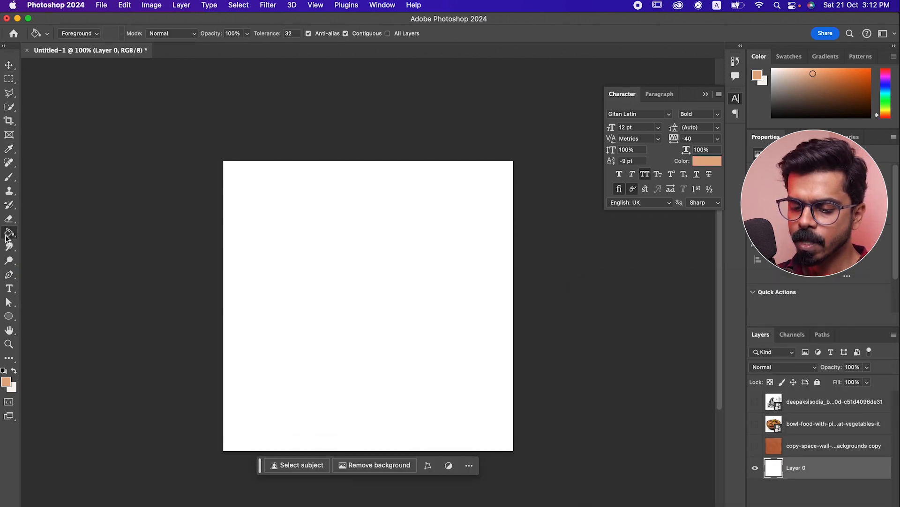
click(335, 298)
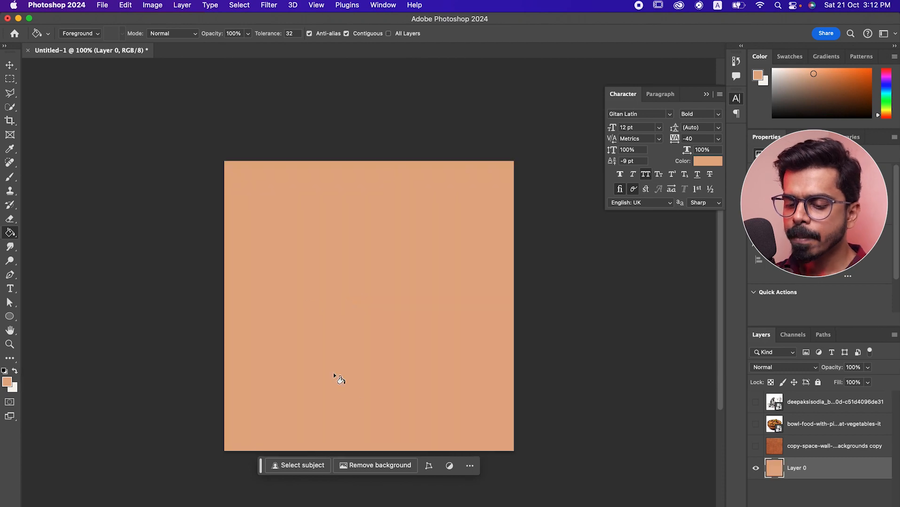
Show the wall texture layer, and set its opacity to 18% and its blend mode to Multiply
click(756, 445)
click(795, 445)
click(868, 367)
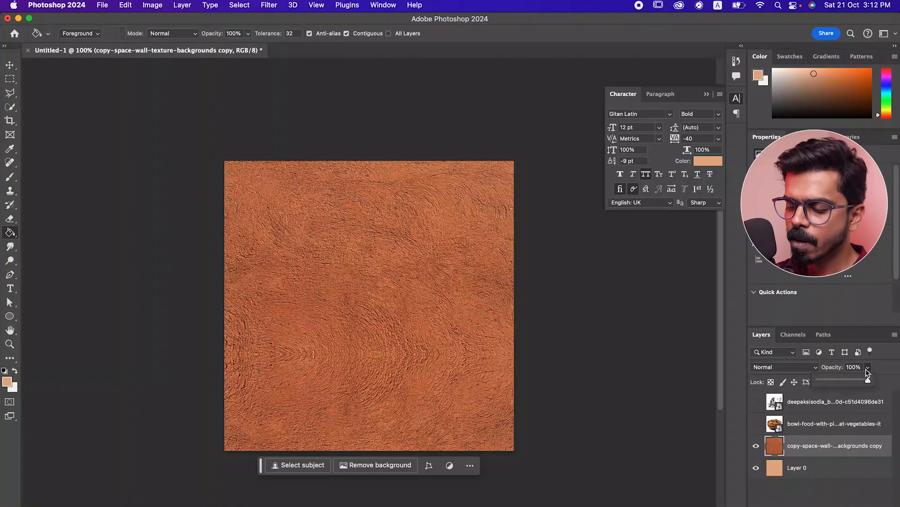
drag(842, 381, 828, 379)
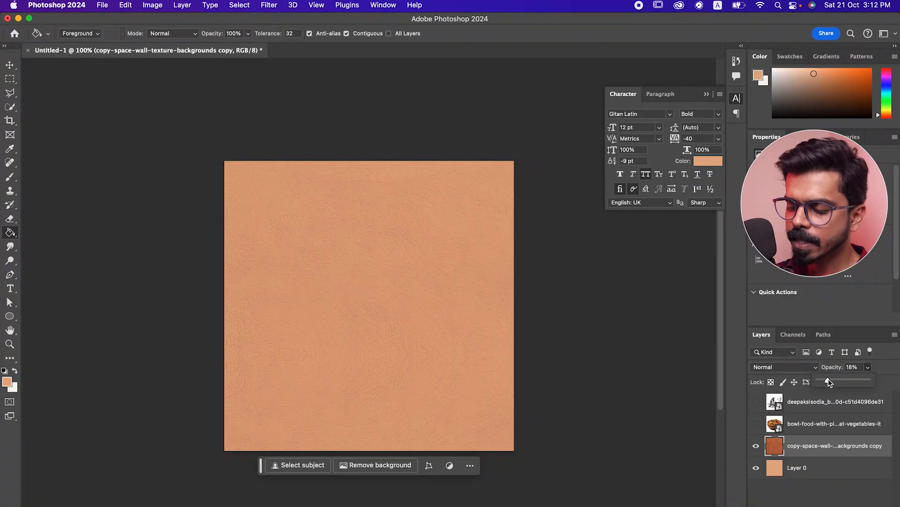
click(788, 368)
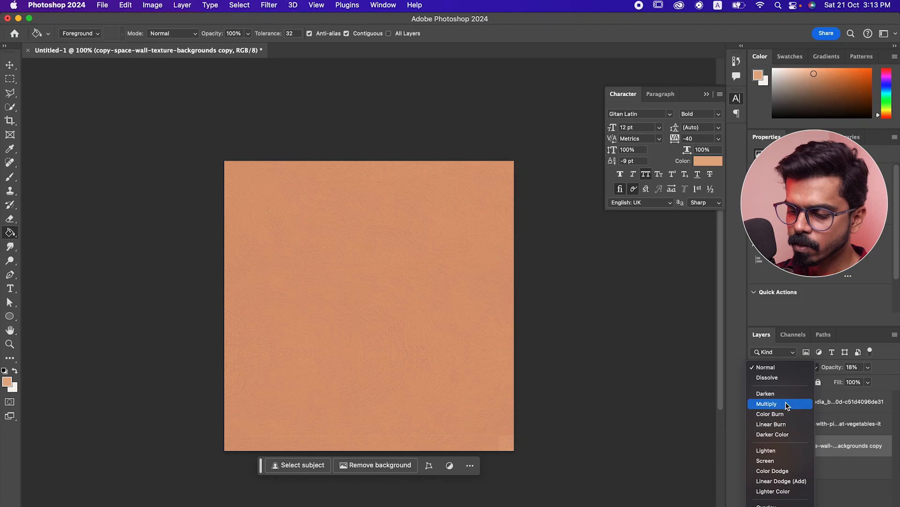
click(786, 403)
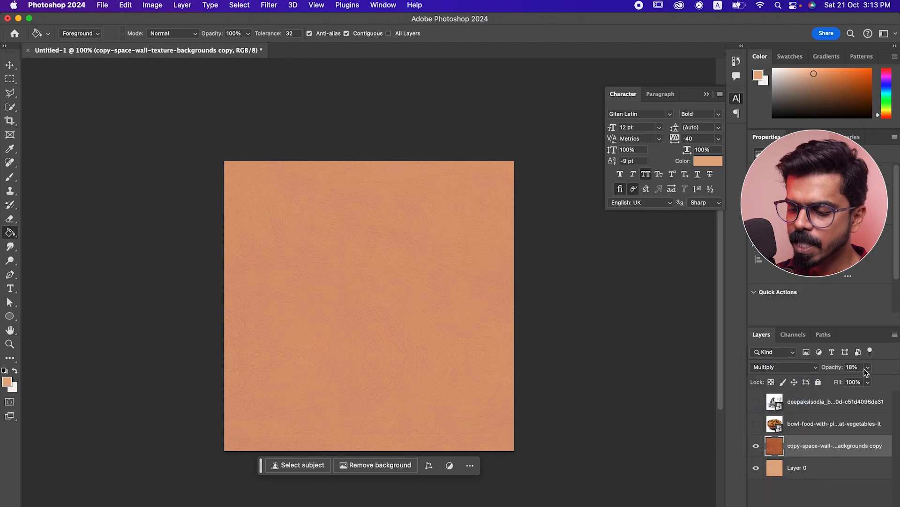
Lock the wall texture layer and Layer 0, and make the food bowl layer active and visible
shift+click(790, 467)
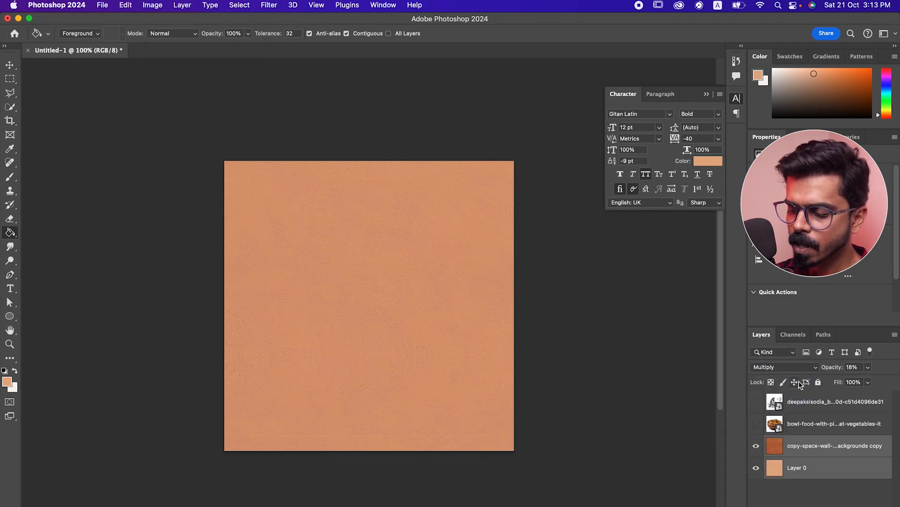
click(819, 383)
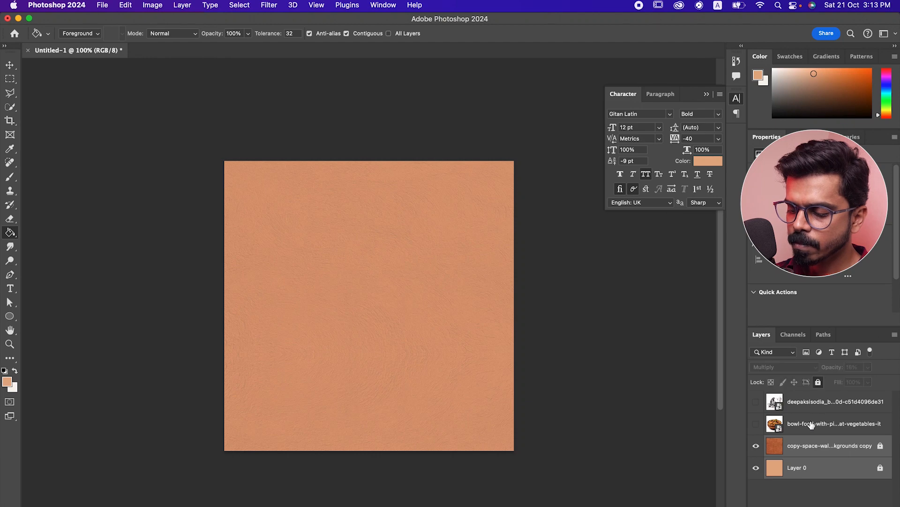
click(812, 425)
click(756, 424)
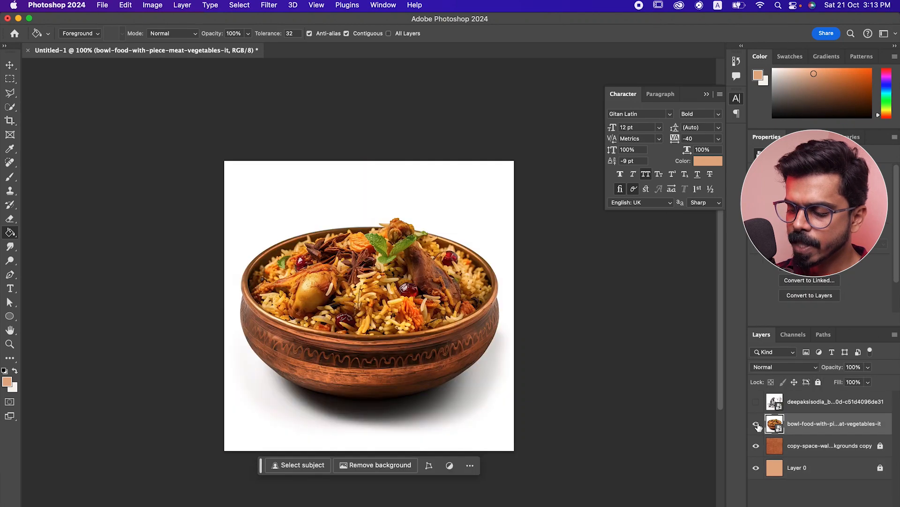
Remove the background of the food bowl layer and duplicate the masked bowl layer
click(369, 467)
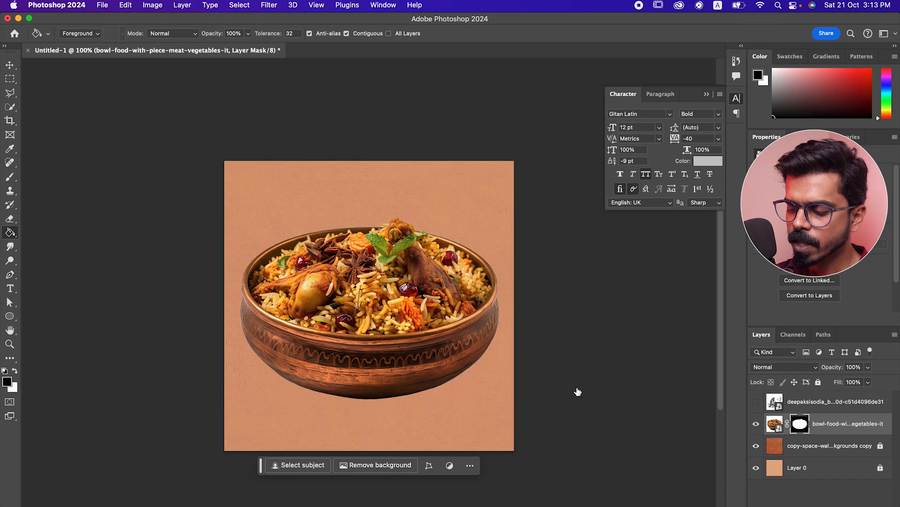
click(9, 62)
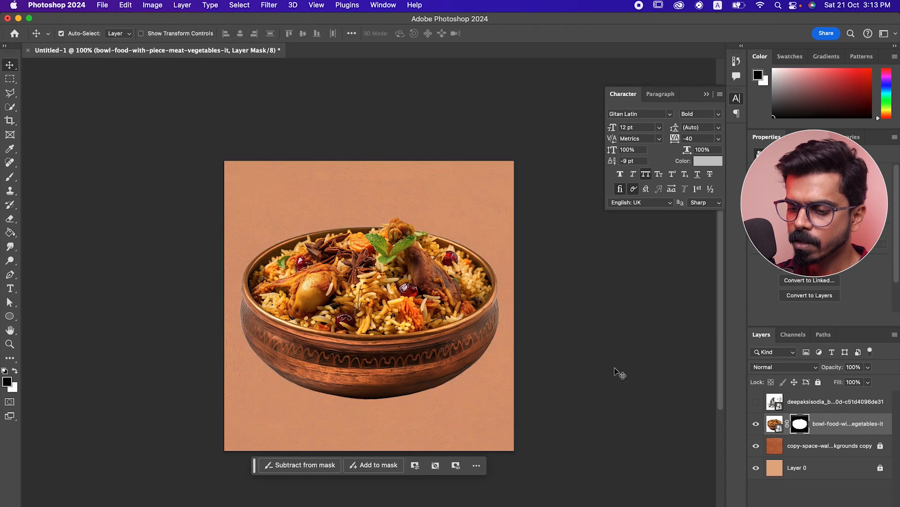
drag(844, 427, 832, 498)
Invert the layer mask of the lower bowl layer and hide the bowl copy above it to isolate the shadow
click(801, 447)
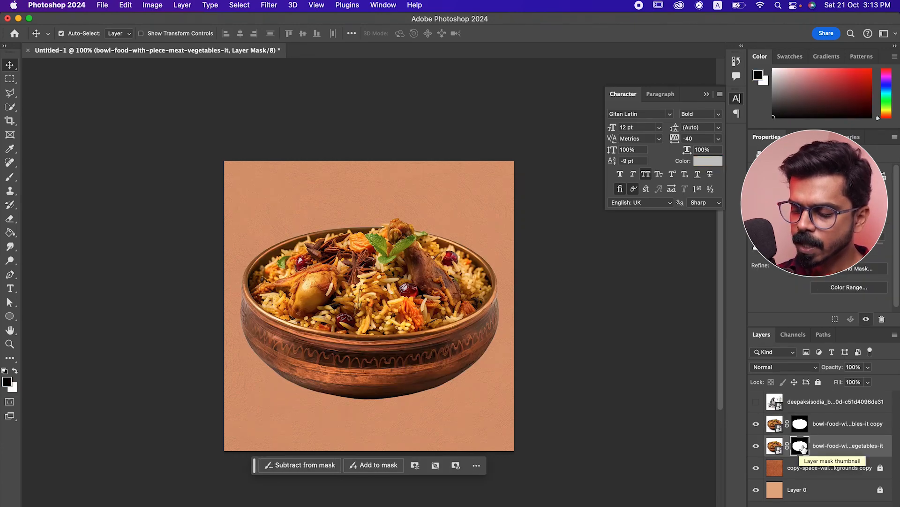
key(super+i)
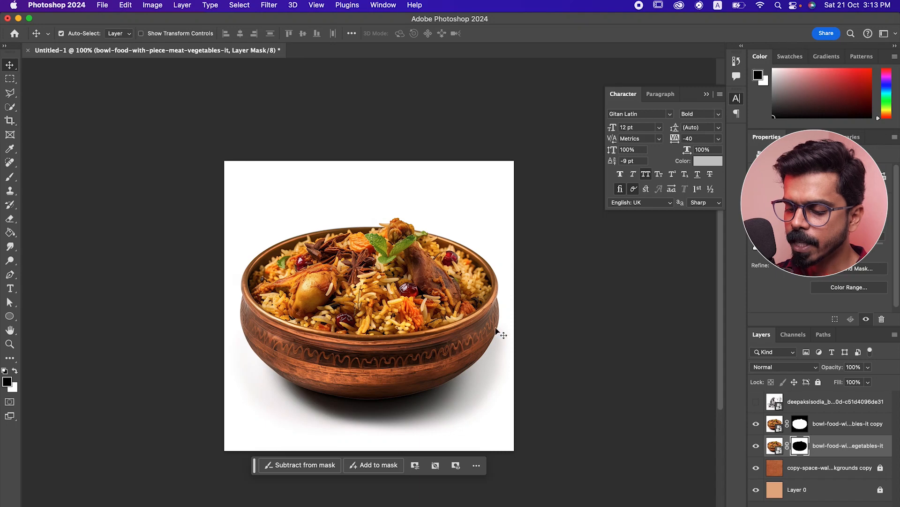
click(754, 425)
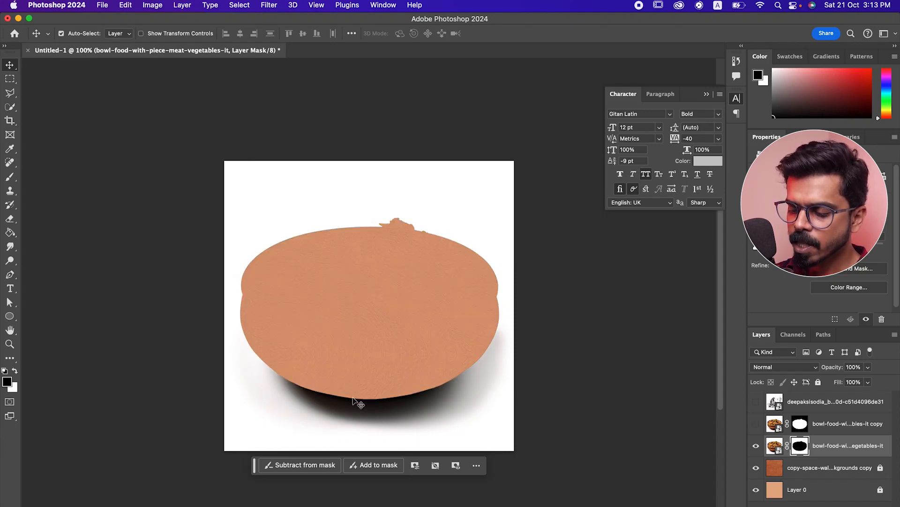
click(756, 424)
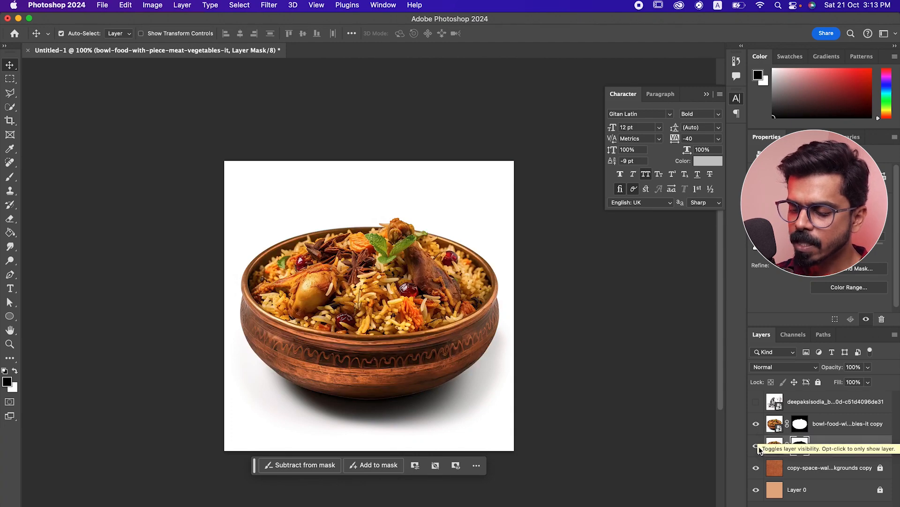
click(758, 446)
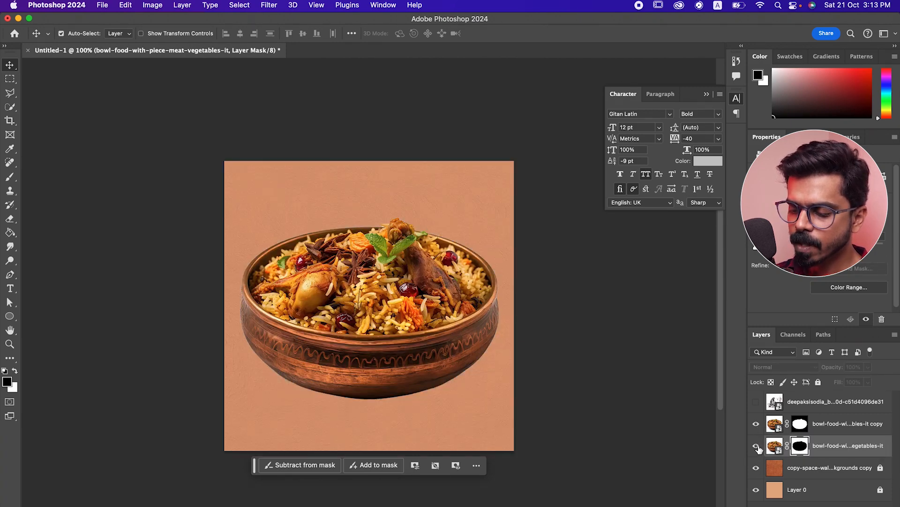
click(757, 446)
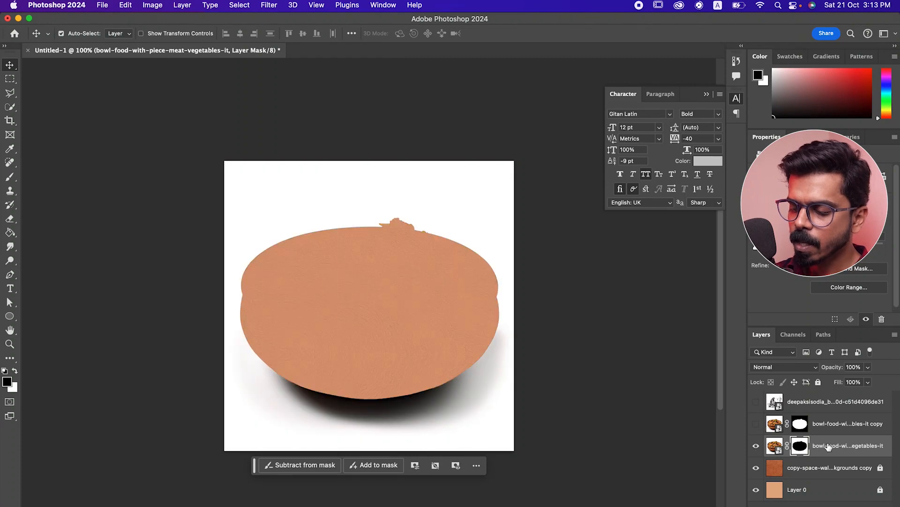
Set the lower bowl layer's blend mode to Multiply and show the bowl copy layer again
click(797, 368)
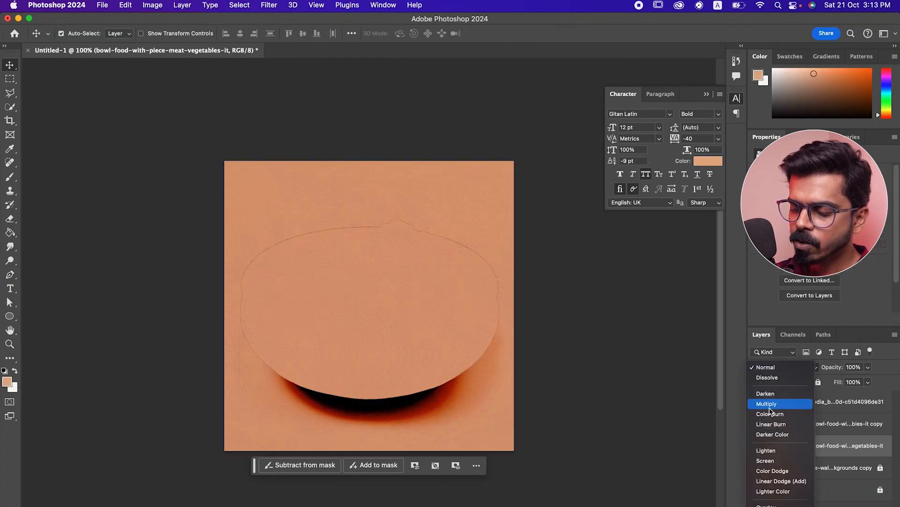
click(769, 404)
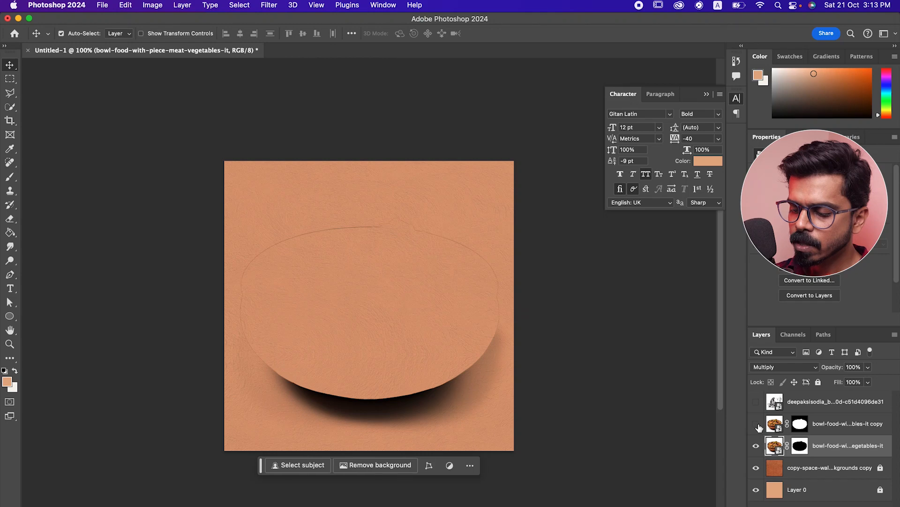
click(757, 424)
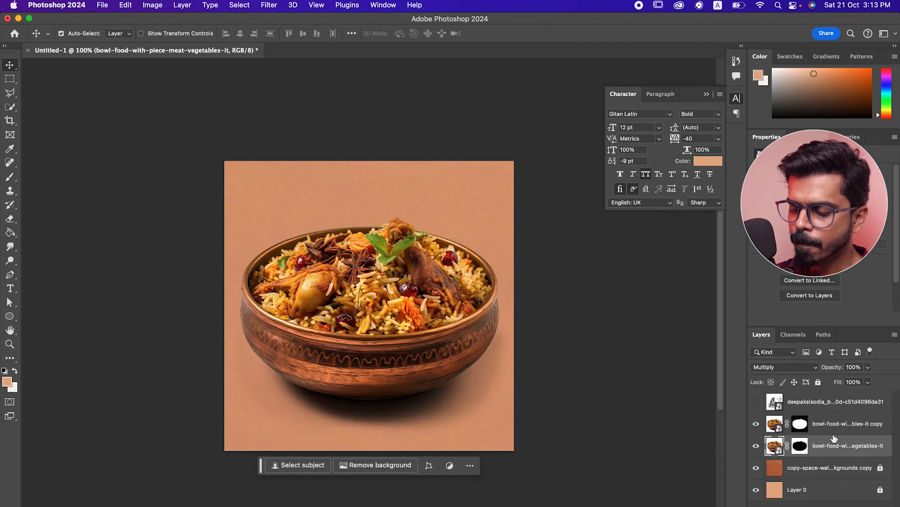
Select both bowl layers and scale them together to about 87.57%
key(alt+bracketright)
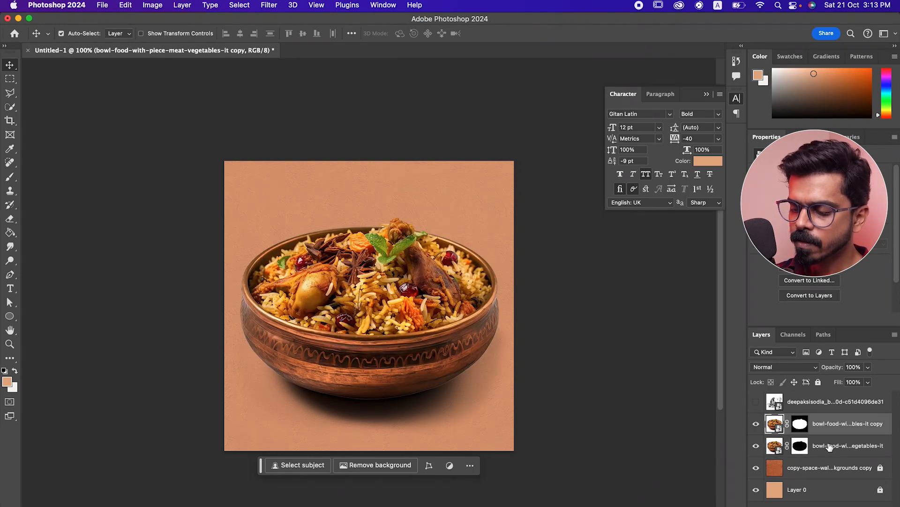
shift+click(829, 447)
key(super+t)
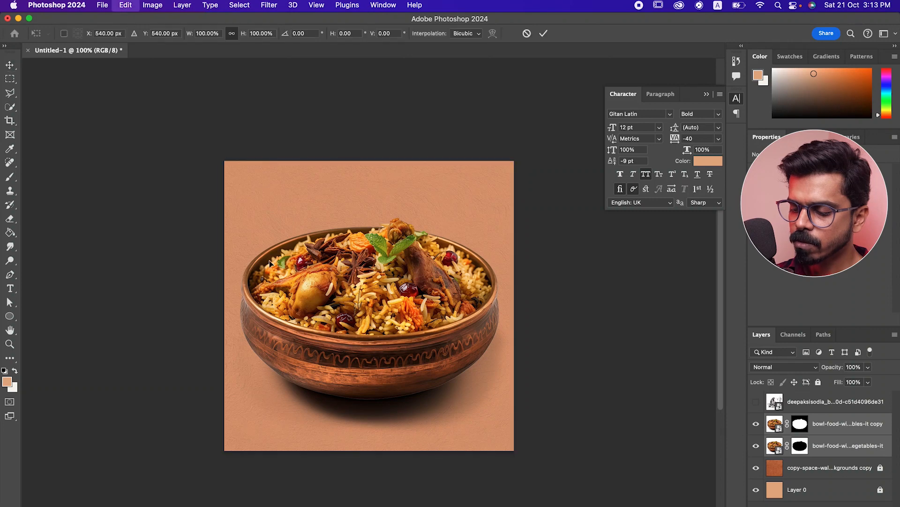
drag(303, 239, 337, 274)
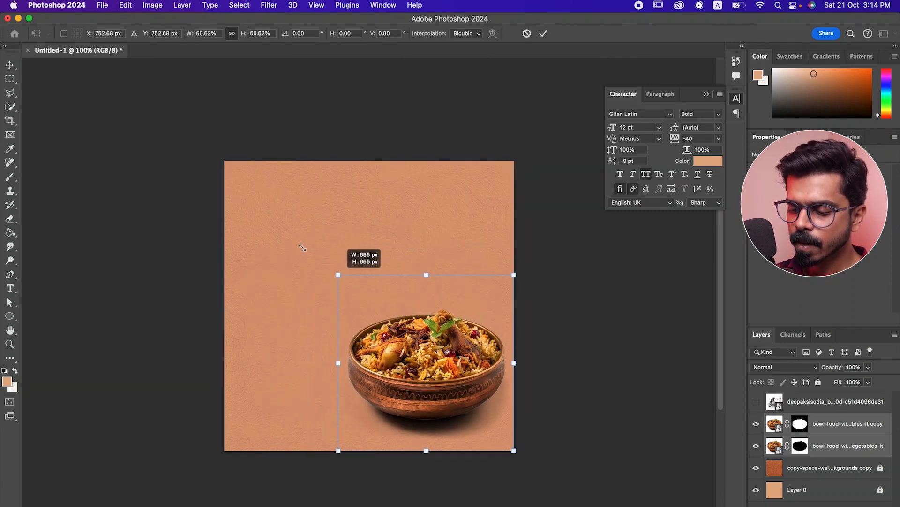
drag(302, 247, 275, 222)
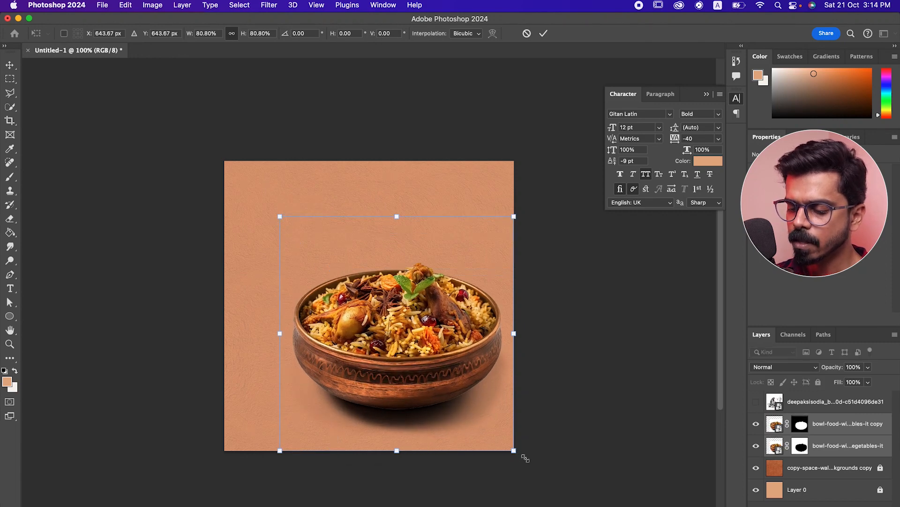
drag(531, 462, 536, 468)
drag(506, 429, 509, 432)
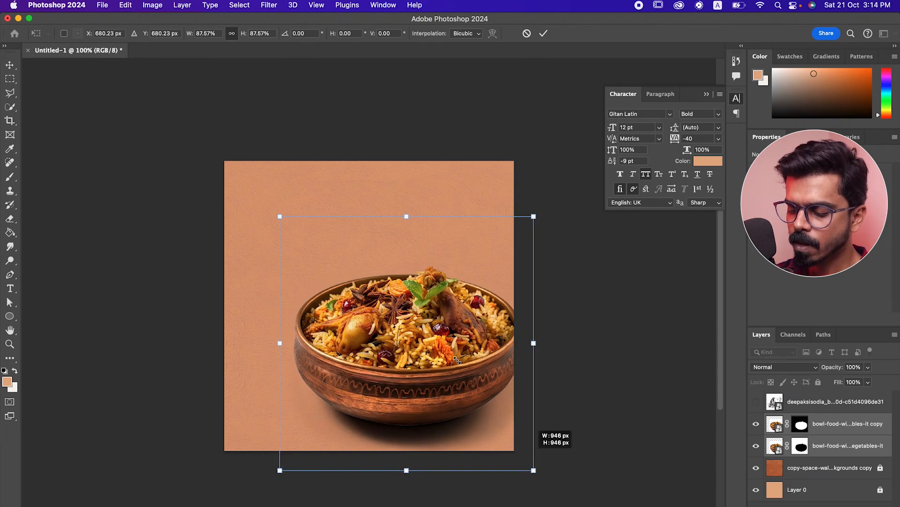
key(Return)
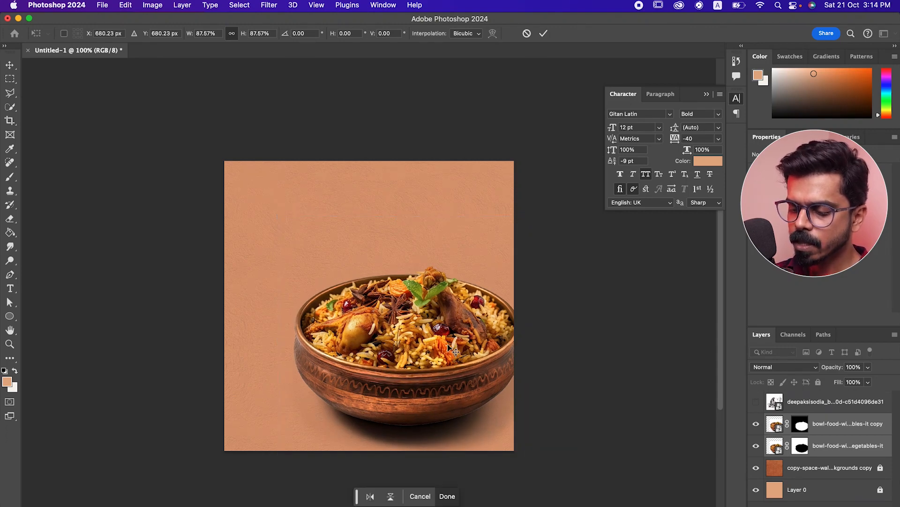
Move both bowl layers into the canvas's lower-right corner, letting the bowl run off the right edge
drag(446, 344, 456, 365)
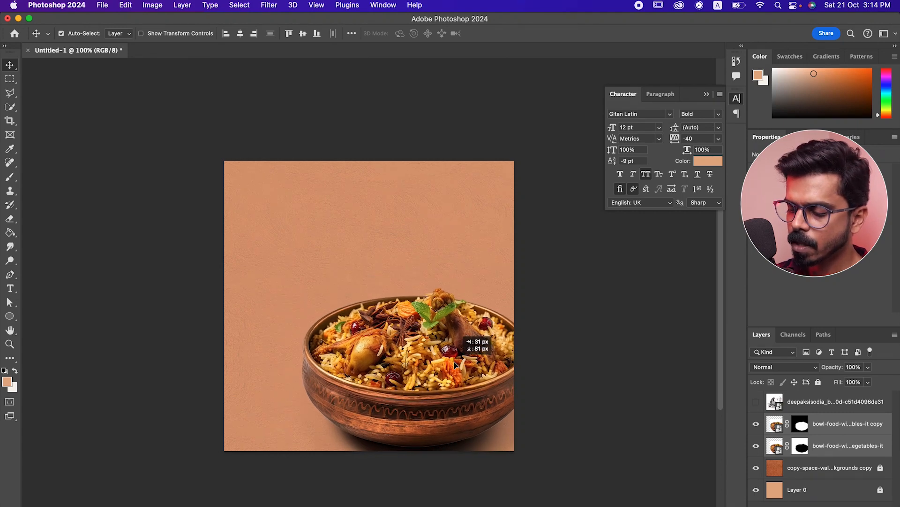
drag(454, 364, 438, 331)
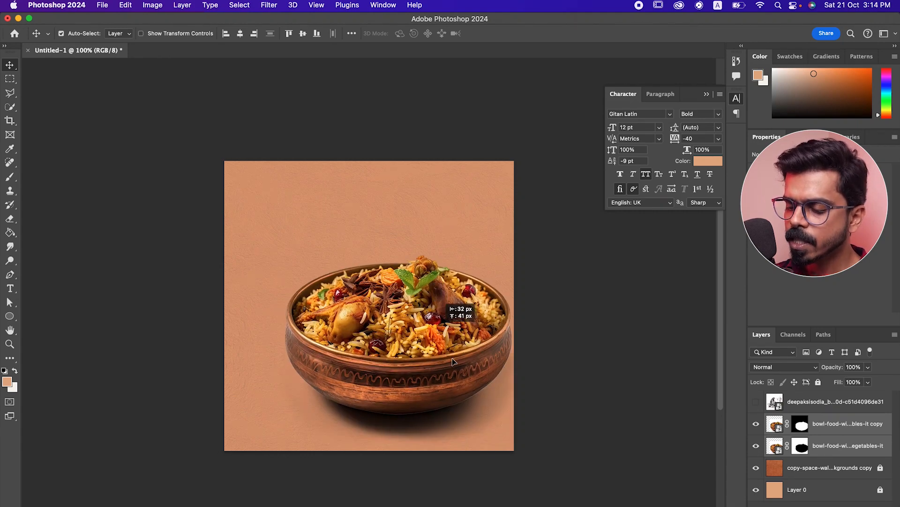
drag(453, 362, 462, 374)
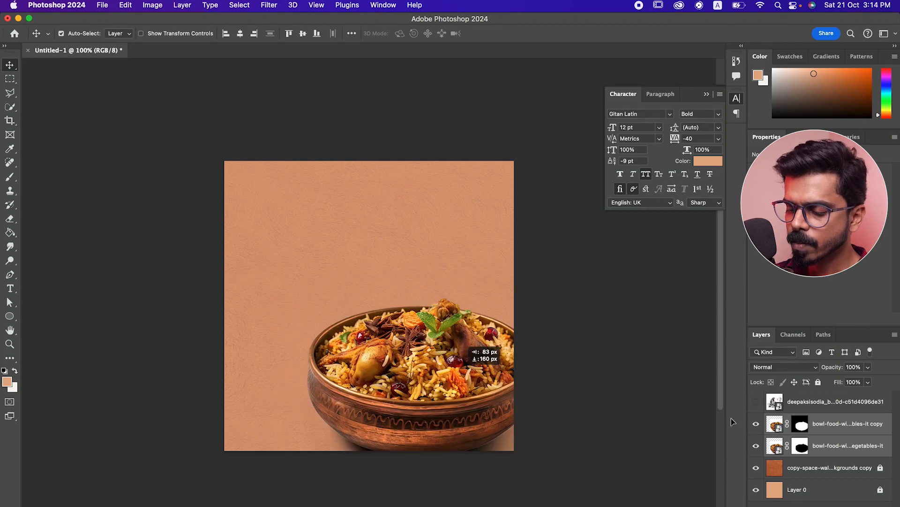
Show the sketch layer of the cooking woman and scale it to about 767 px square in the canvas's upper-left corner
click(756, 402)
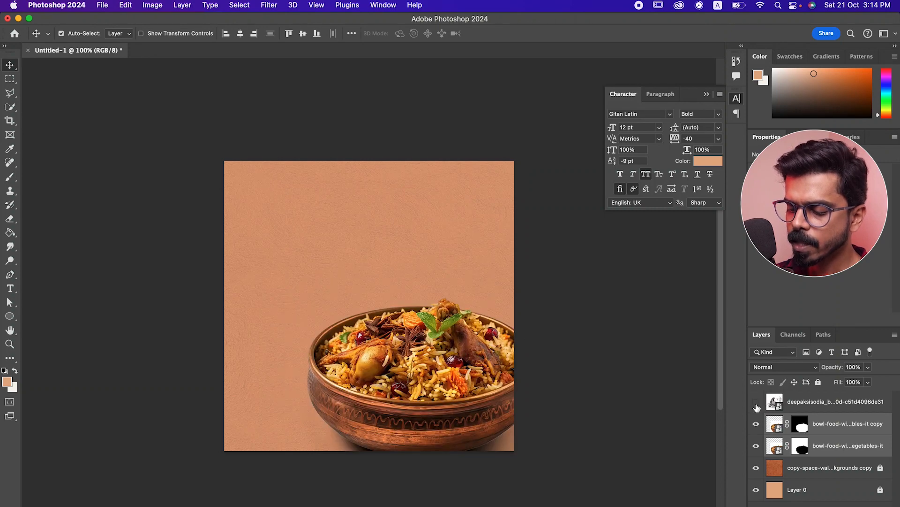
click(803, 402)
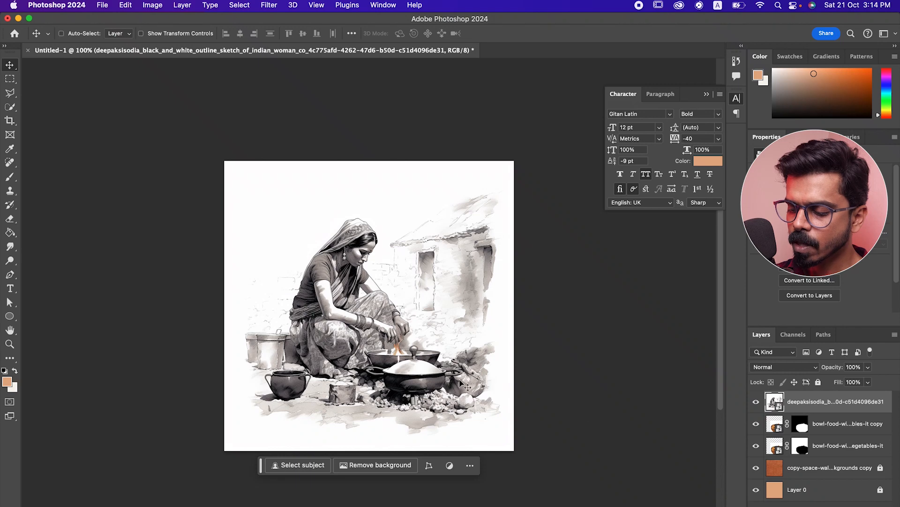
key(super+t)
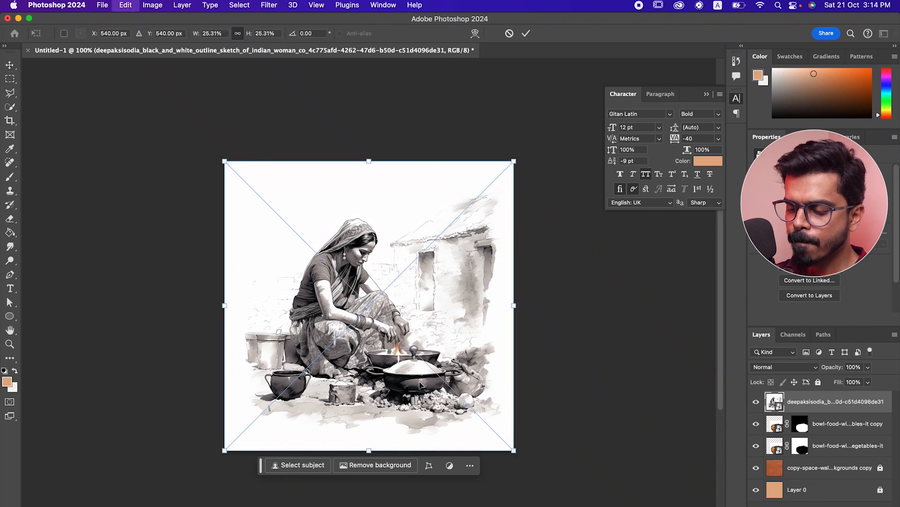
drag(514, 450, 416, 384)
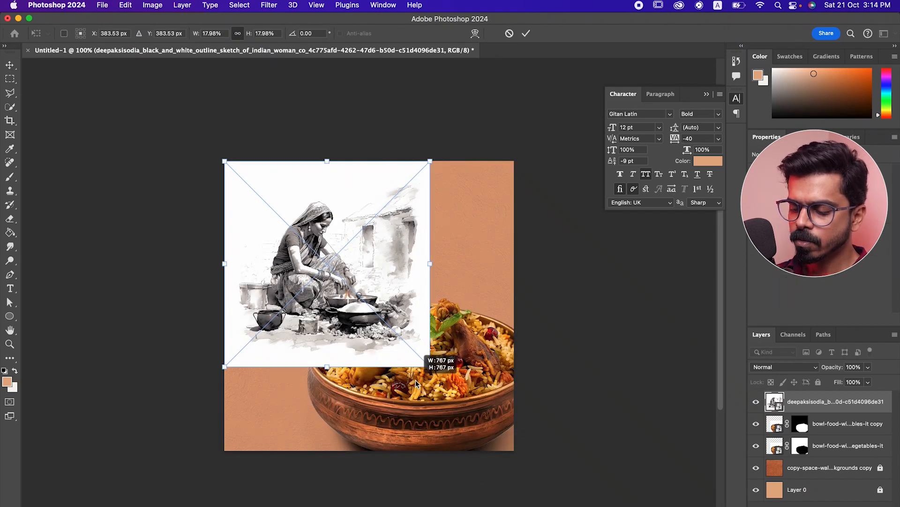
key(Return)
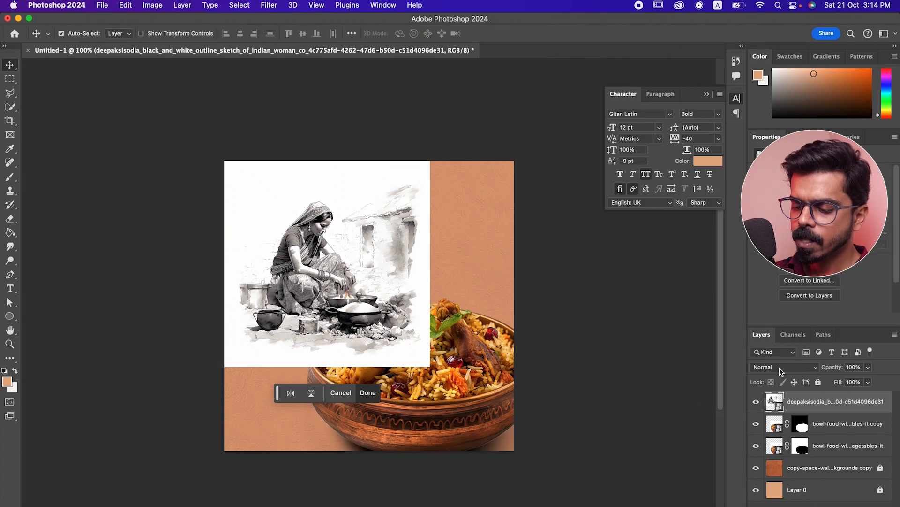
Set the sketch's blend mode to Multiply, shift it slightly left, and place its layer below both bowl layers
click(781, 371)
click(774, 395)
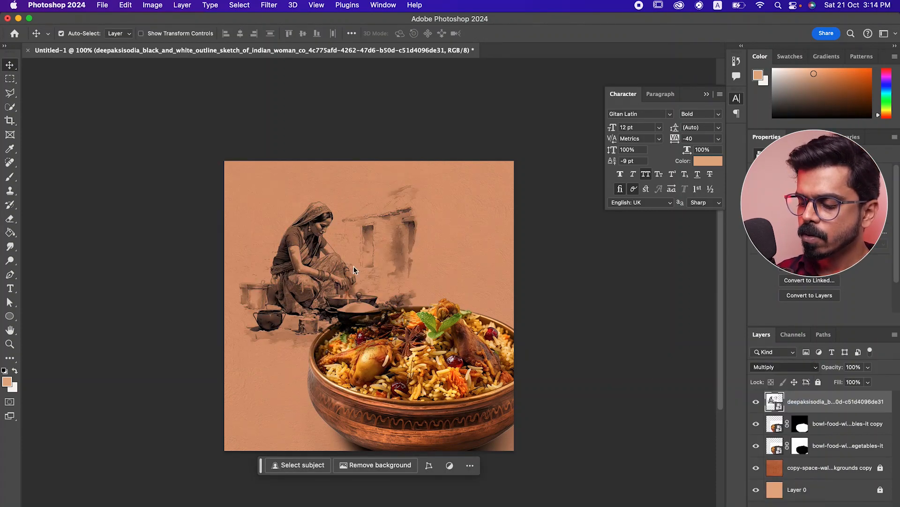
drag(305, 266, 291, 268)
drag(821, 411, 817, 456)
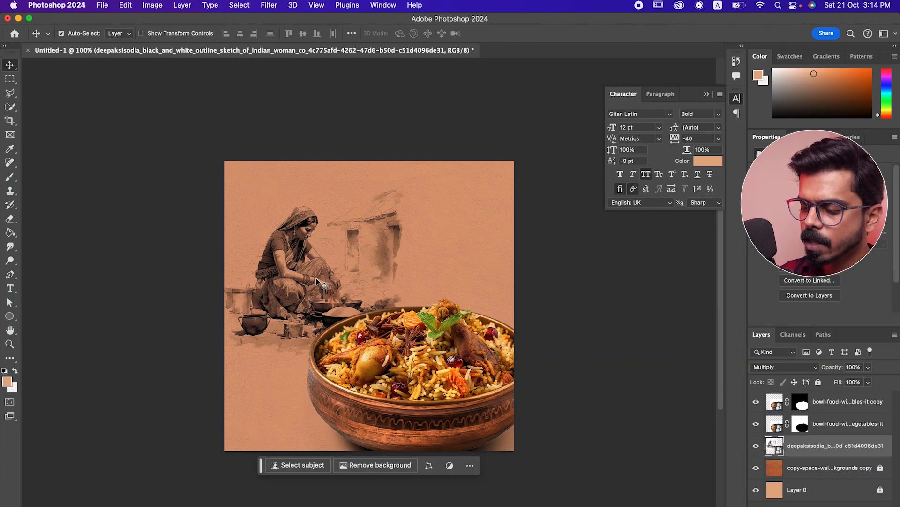
drag(312, 280, 306, 275)
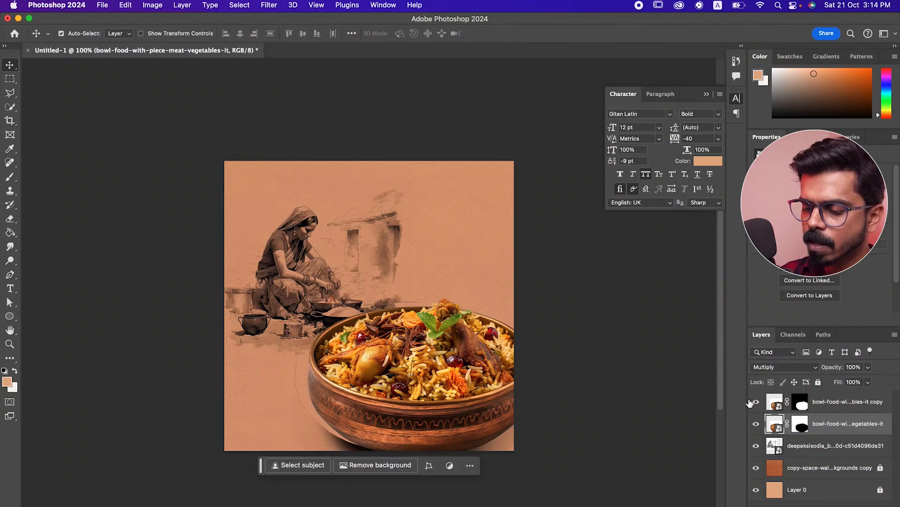
key(super+z)
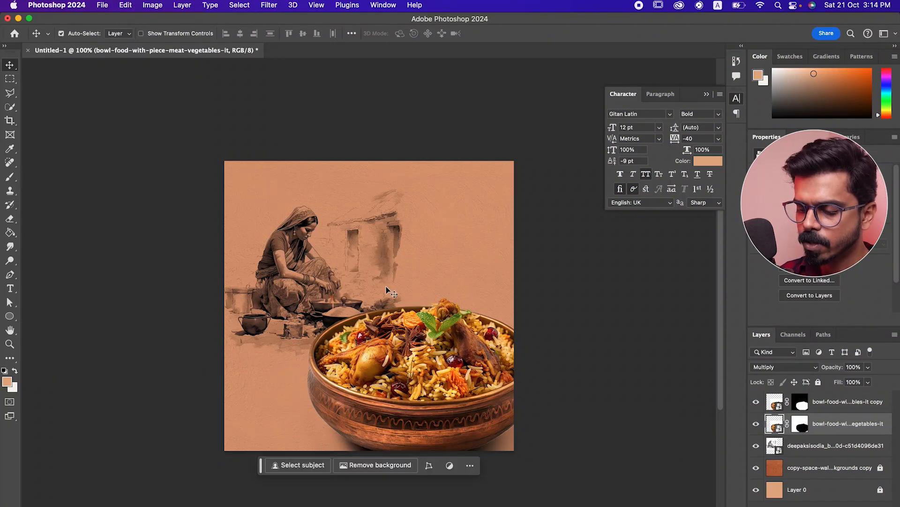
click(283, 265)
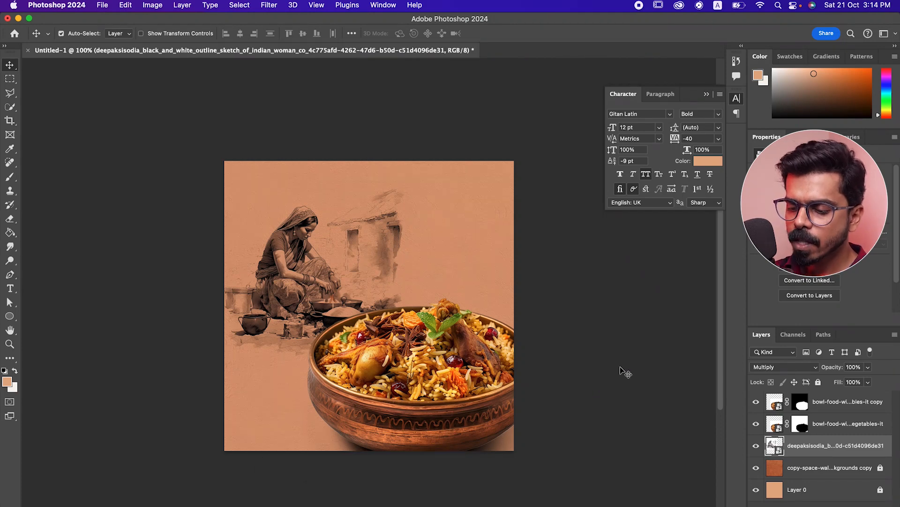
click(48, 196)
Add a text layer beside the sketch and paste in the headline beginning "Savor the Biryani Experience at a"
click(12, 289)
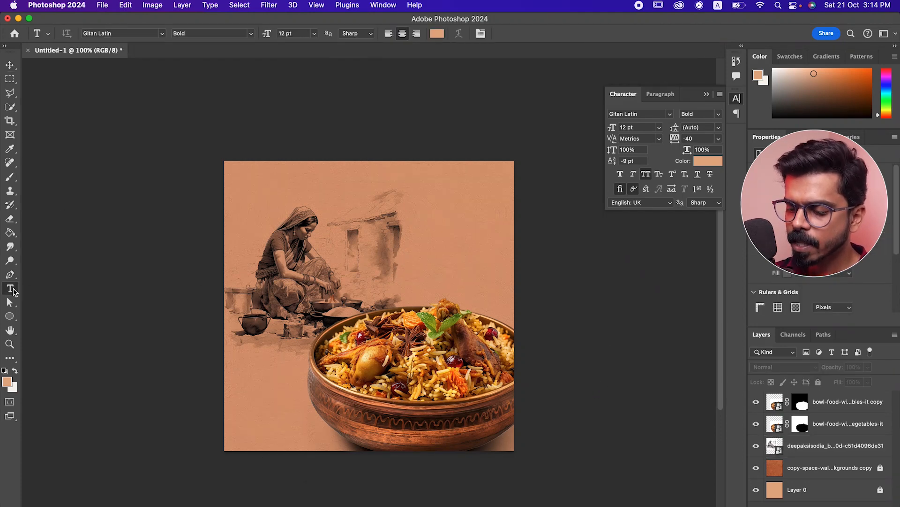
click(422, 238)
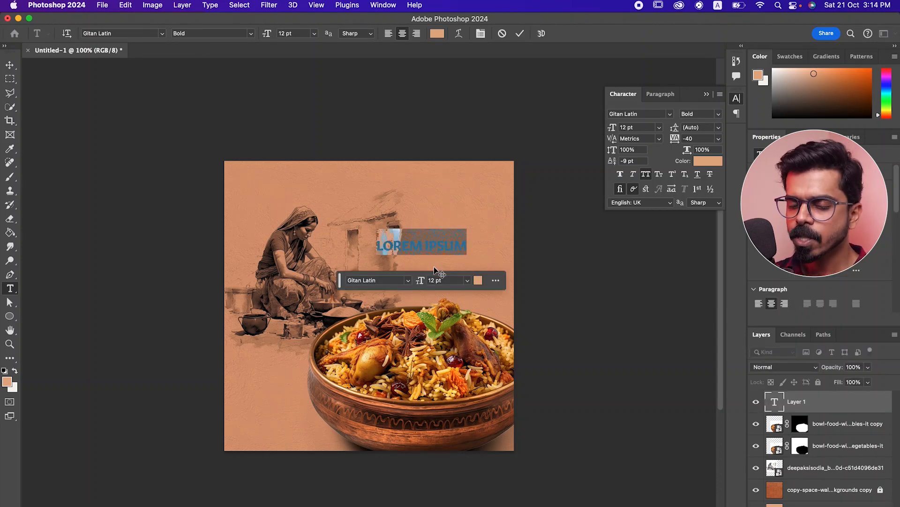
click(358, 246)
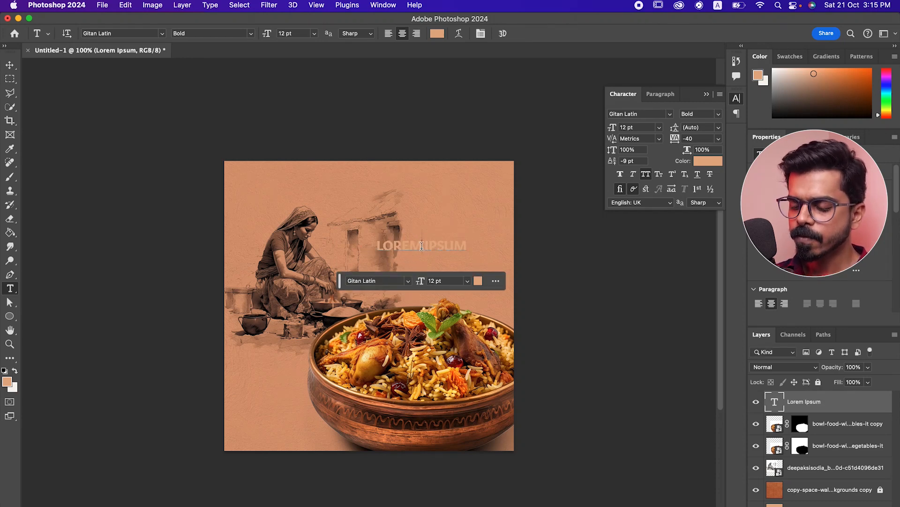
triple_click(422, 245)
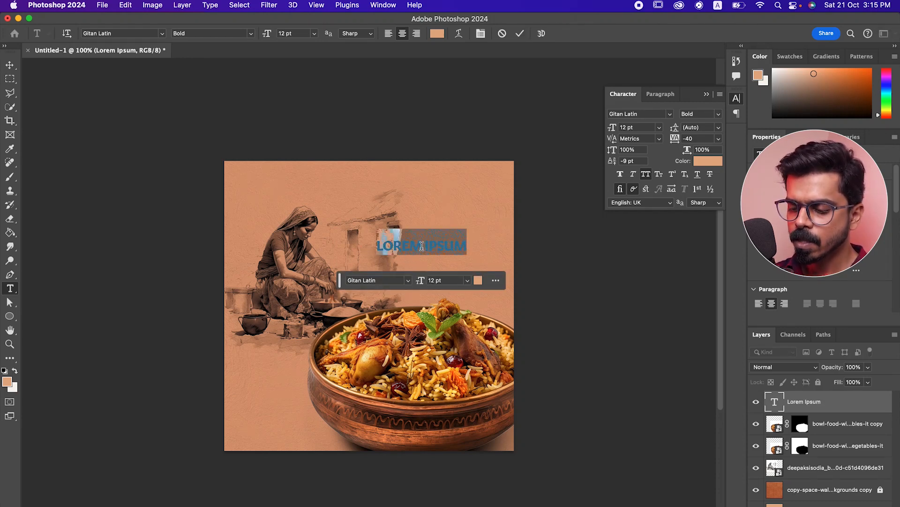
key(super+v)
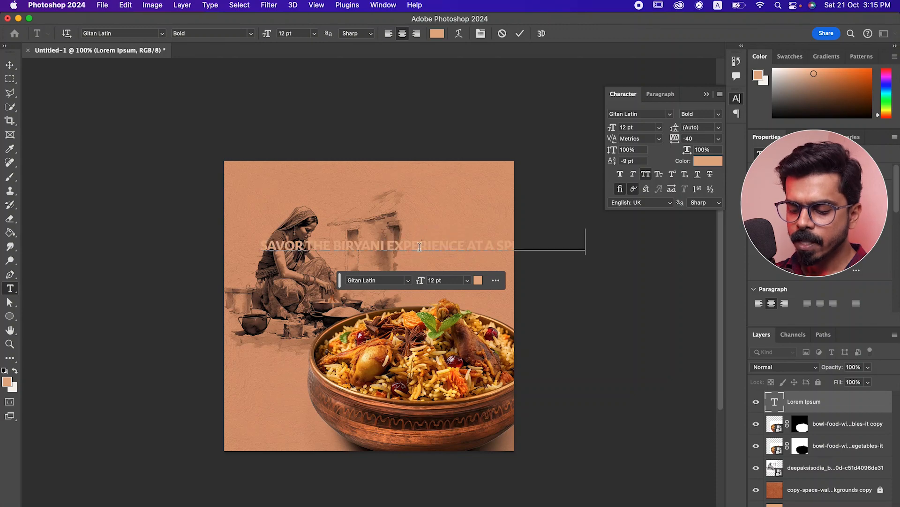
Recolour the entire headline text to dark red 952323
key(super+a)
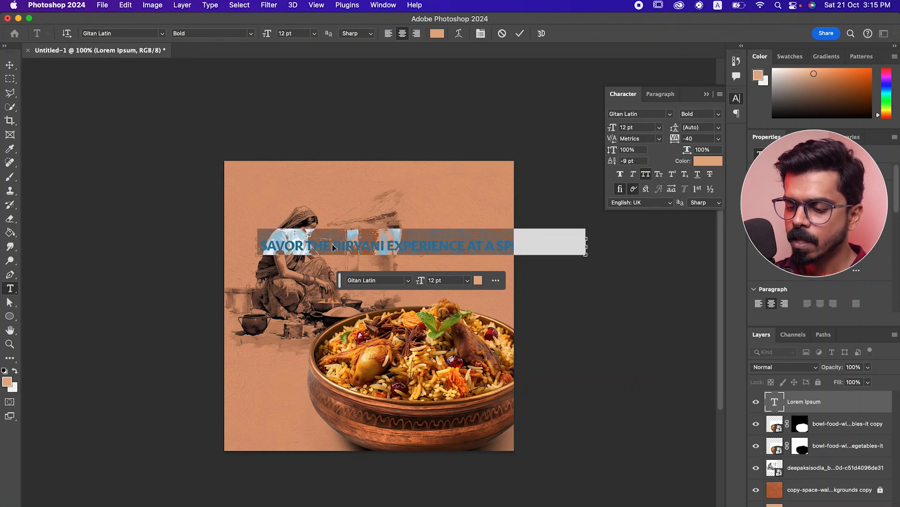
click(708, 161)
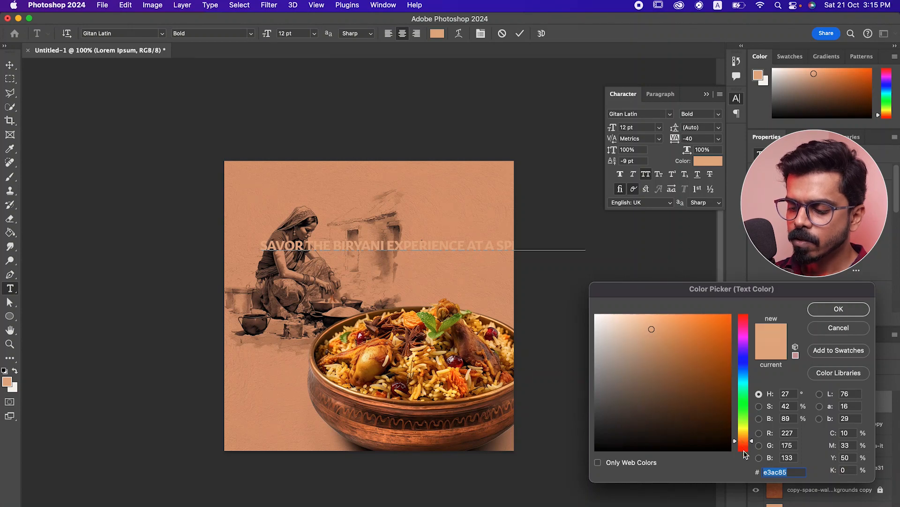
click(744, 450)
drag(700, 376, 699, 371)
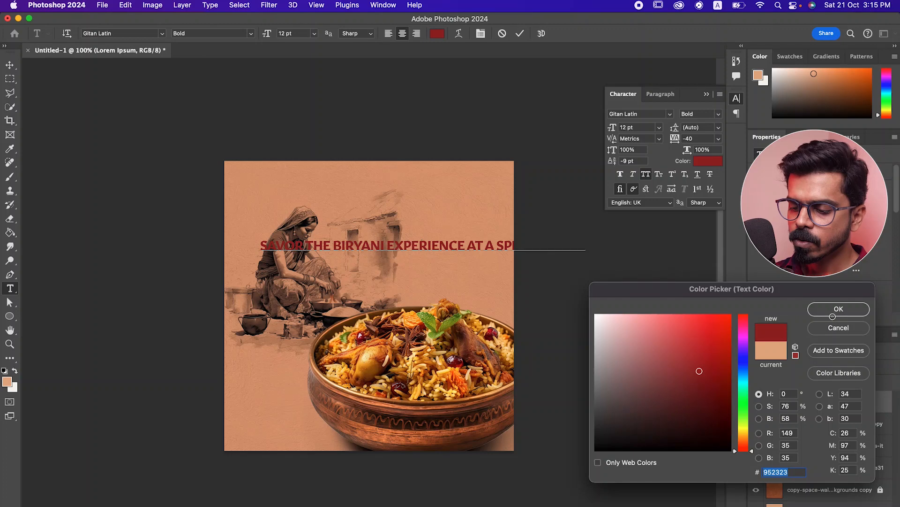
key(Return)
click(9, 65)
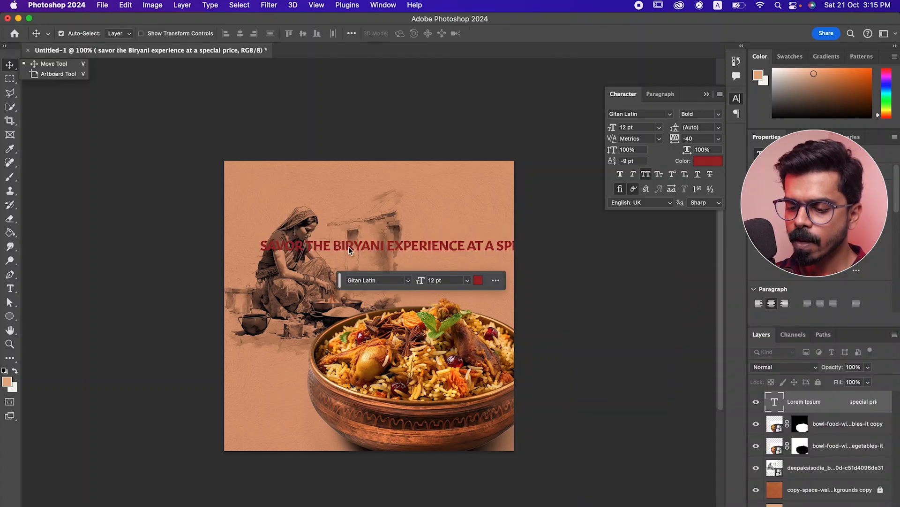
Shift the headline to the right of the cooking woman and remove the words "savor the" from it
mouse_move(349, 250)
mouse_down()
mouse_move(442, 245)
mouse_move(409, 255)
mouse_move(339, 246)
mouse_up()
click(409, 255)
double_click(409, 251)
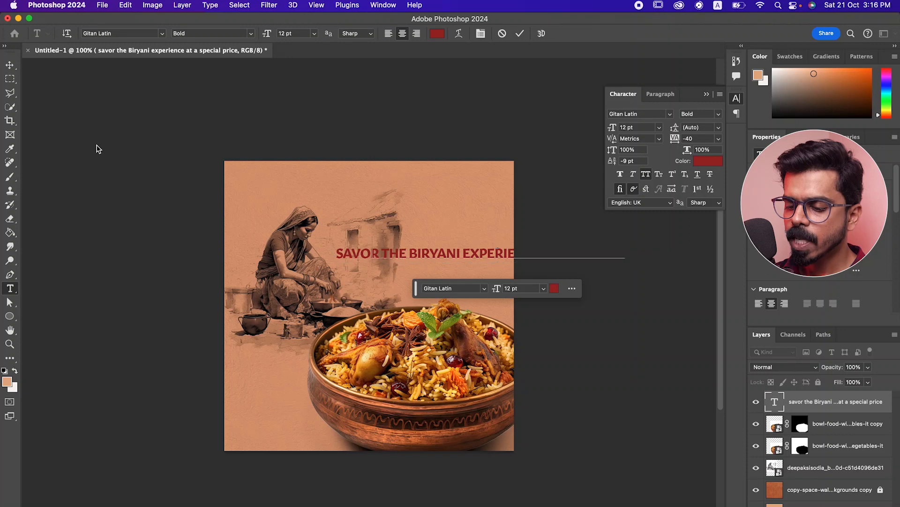
key(BackSpace)
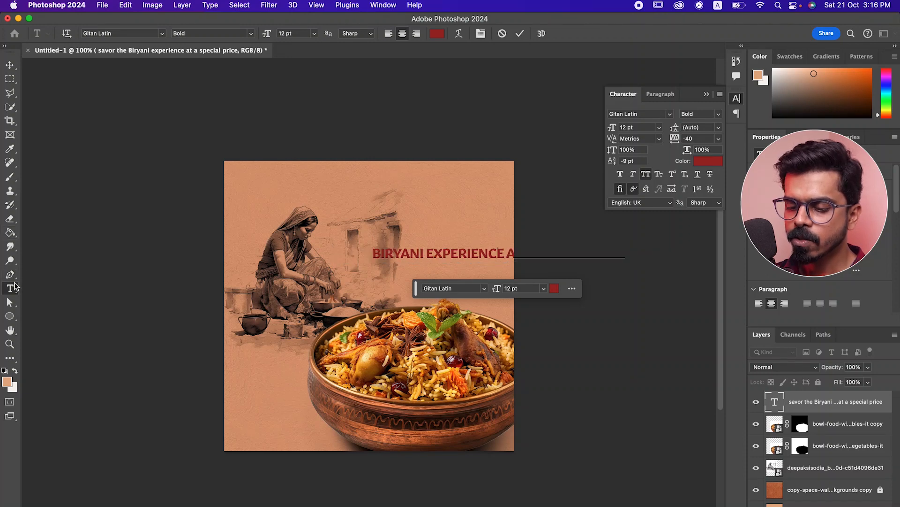
click(9, 65)
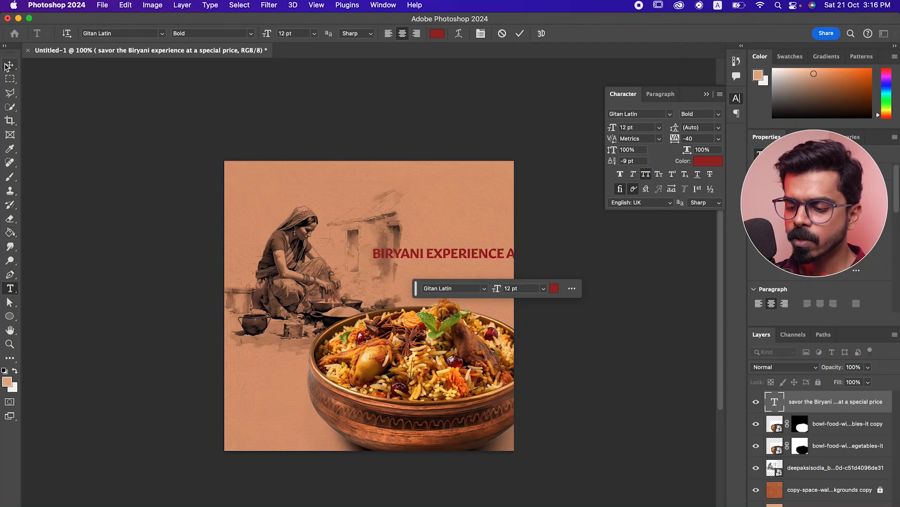
Add a separate text layer reading "savor the" above the remaining headline
click(11, 289)
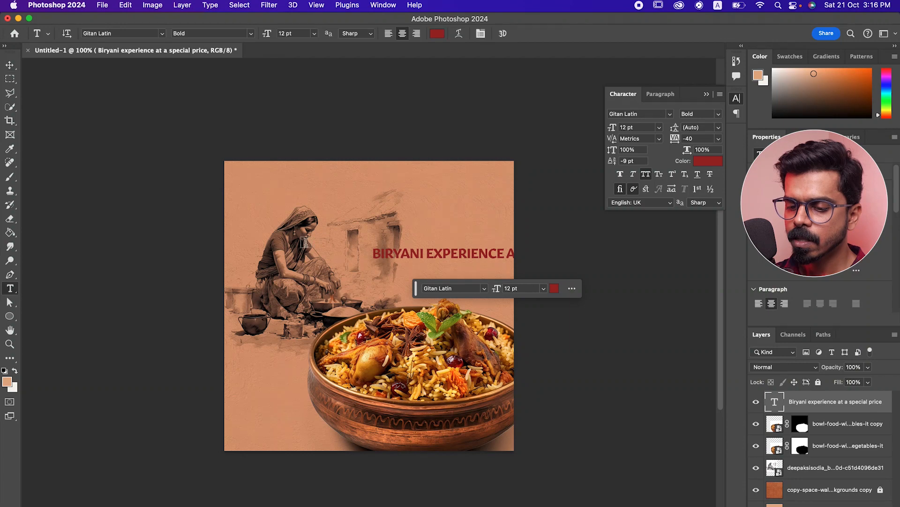
click(426, 209)
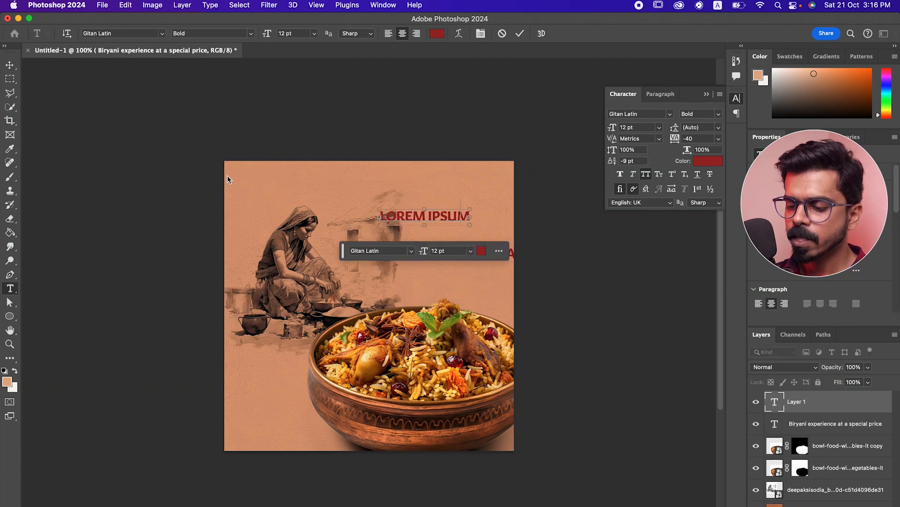
text(savor the)
click(9, 65)
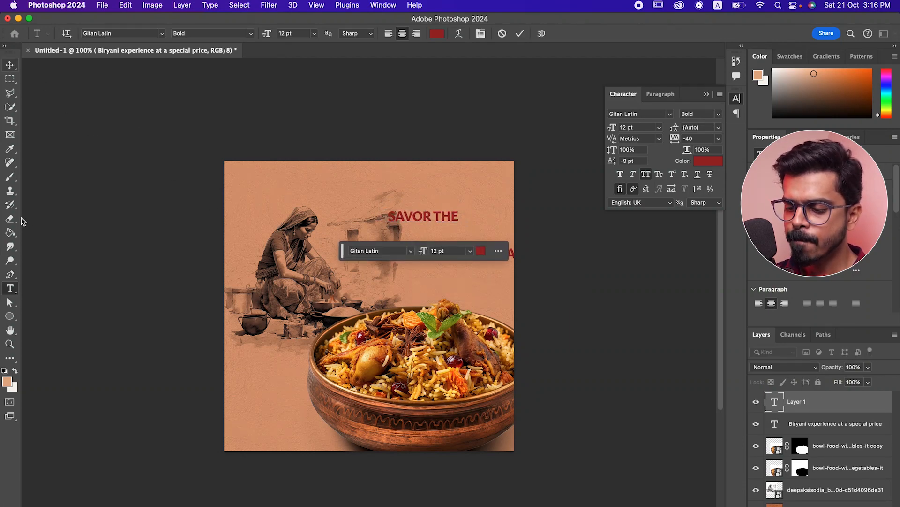
Add two placeholder text layers, one below the headline and one near the canvas's upper edge
click(12, 293)
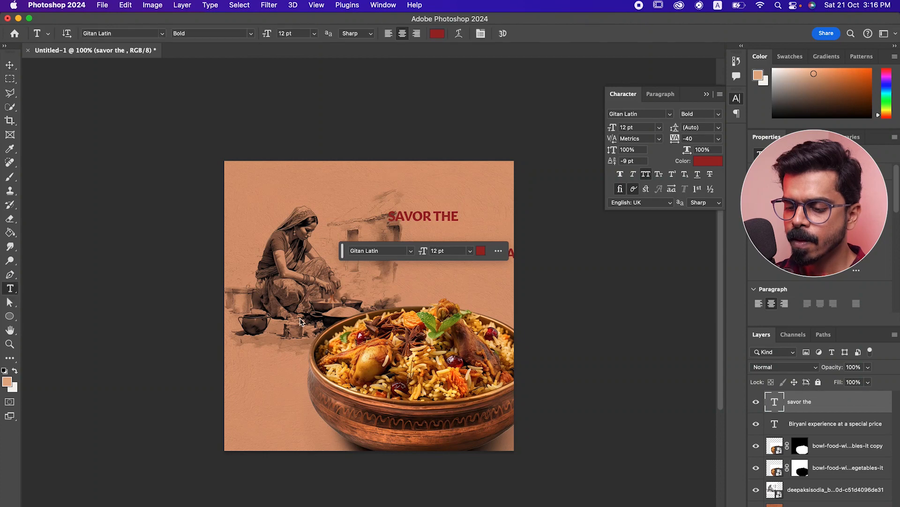
click(393, 280)
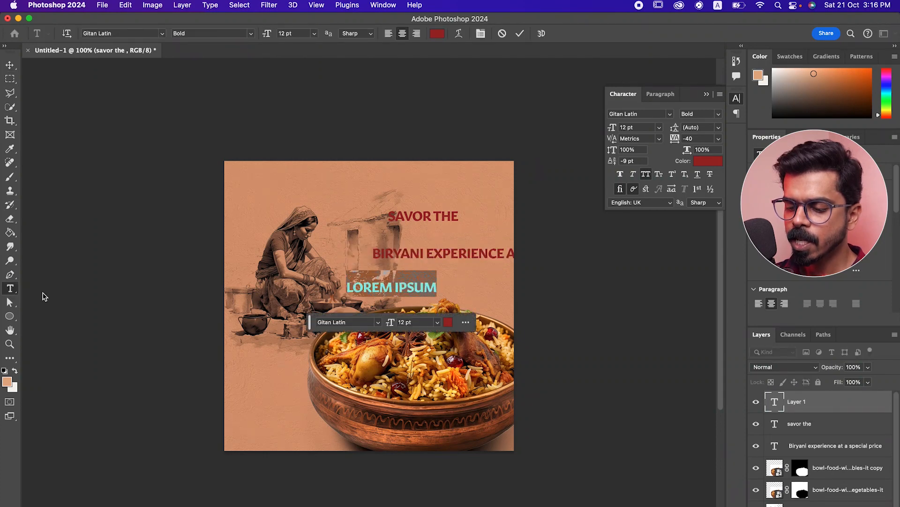
click(10, 65)
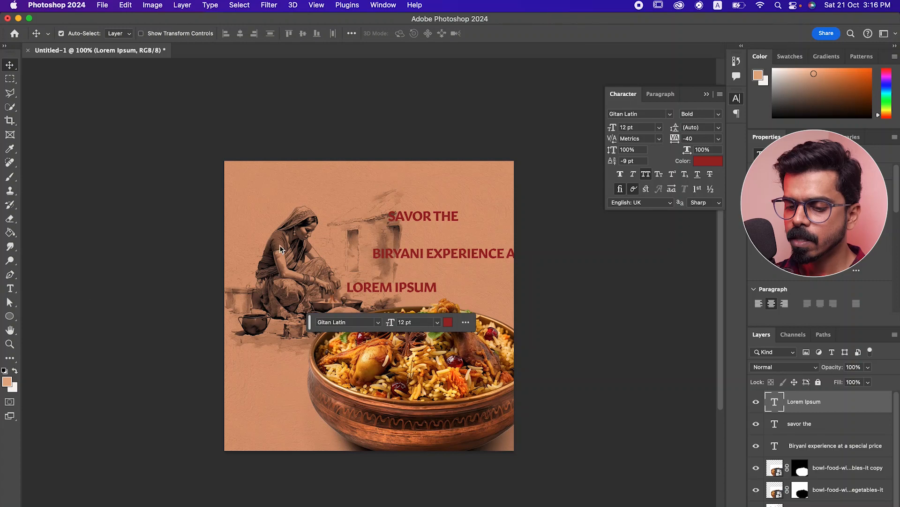
key(t)
click(336, 178)
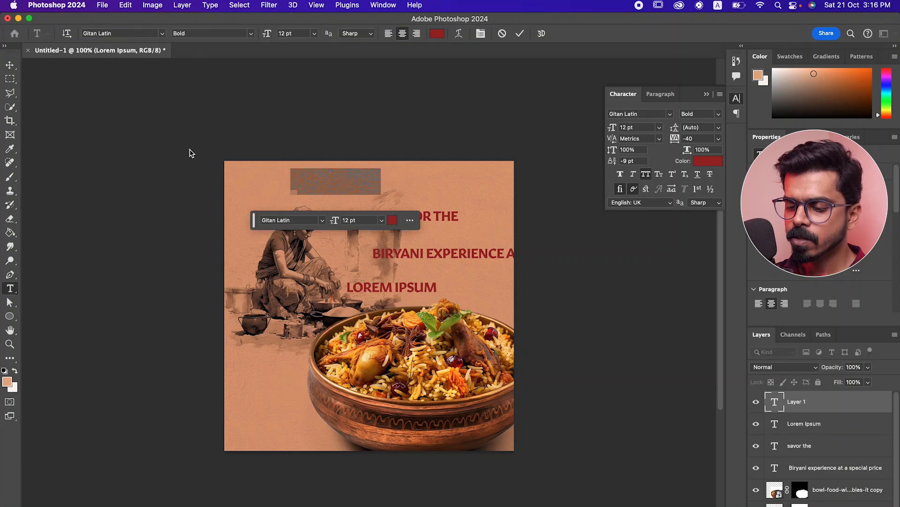
click(10, 65)
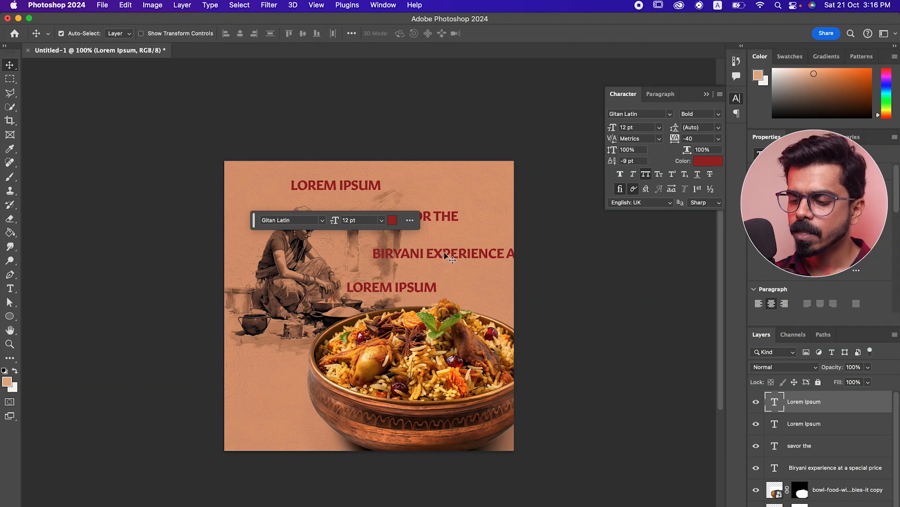
Nudge the headline left and cut the word "Biryani" out of it
drag(454, 257, 443, 255)
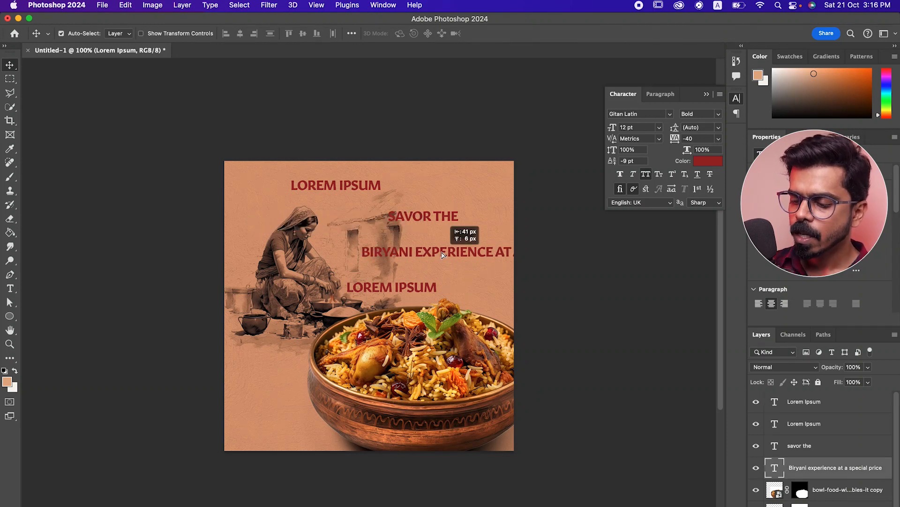
double_click(380, 253)
double_click(376, 253)
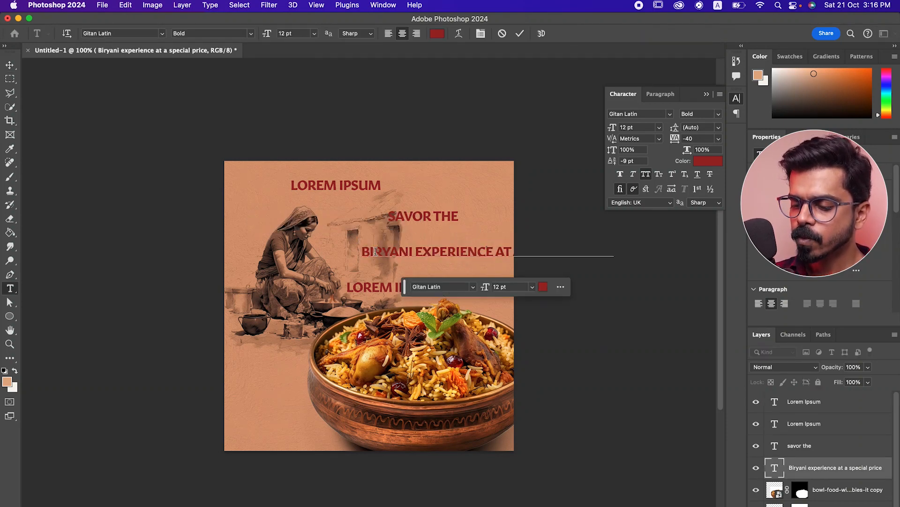
key(super+x)
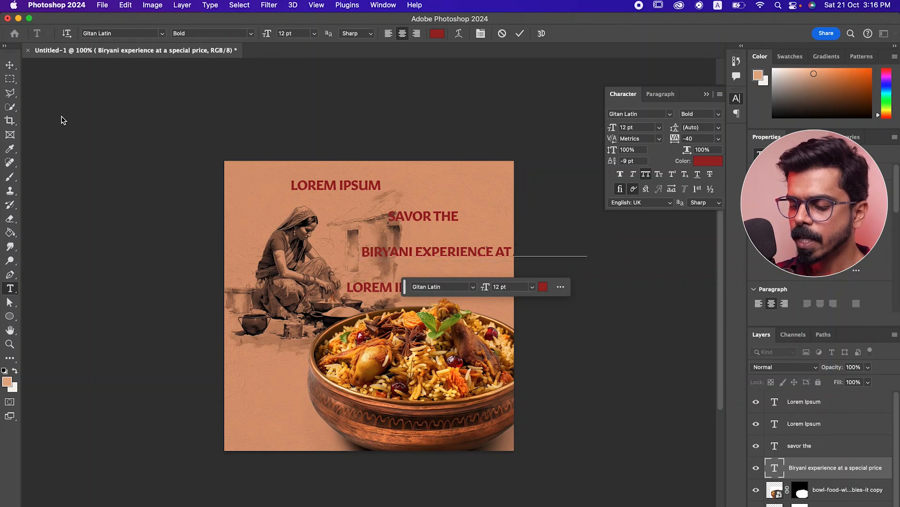
click(10, 66)
Replace the upper placeholder text with the cut word "Biryani"
click(330, 187)
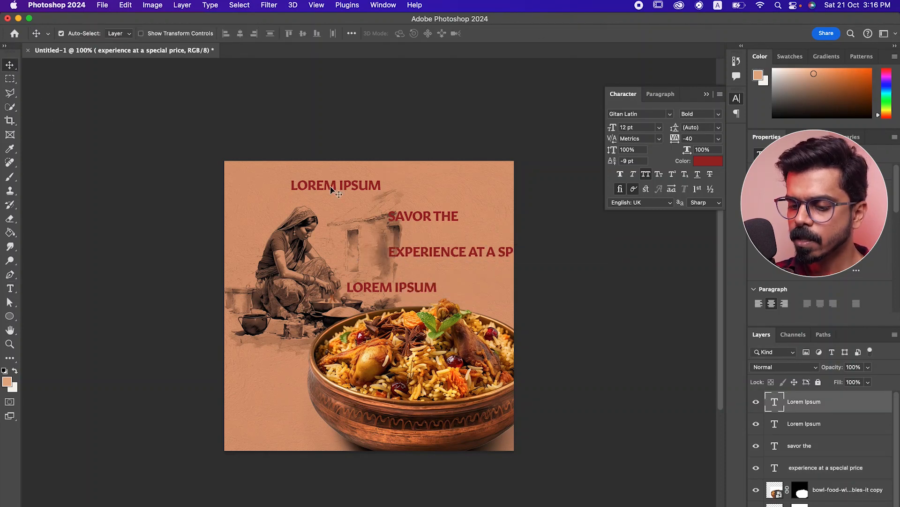
double_click(341, 185)
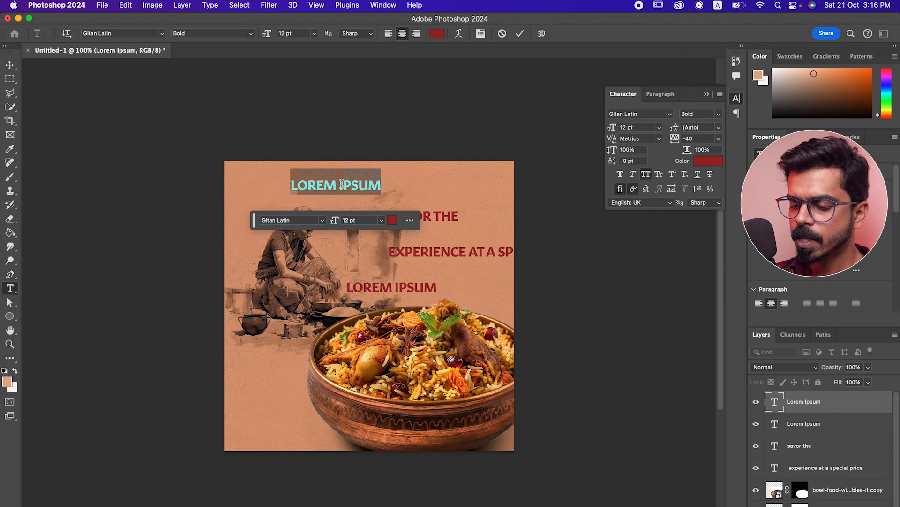
click(342, 187)
click(9, 65)
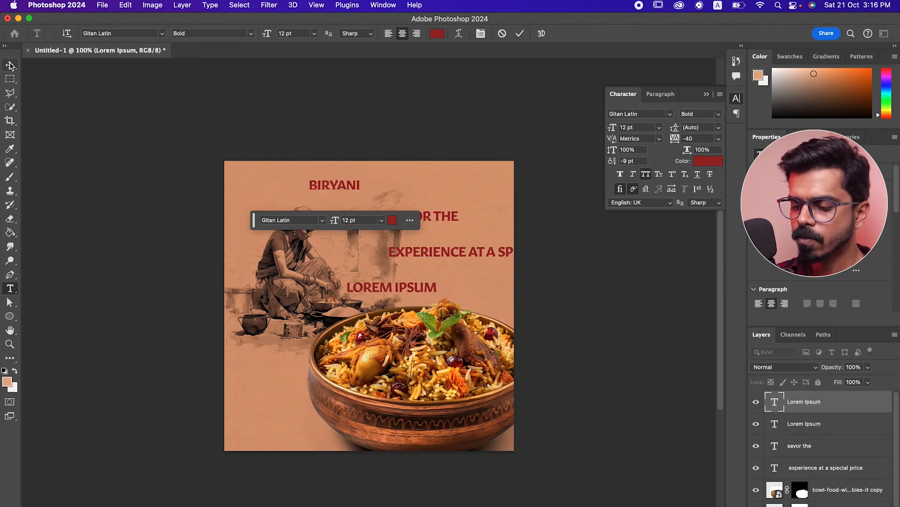
Move the remaining headline left and cut the word "experience", leaving "at a special price"
drag(450, 257, 323, 252)
double_click(399, 254)
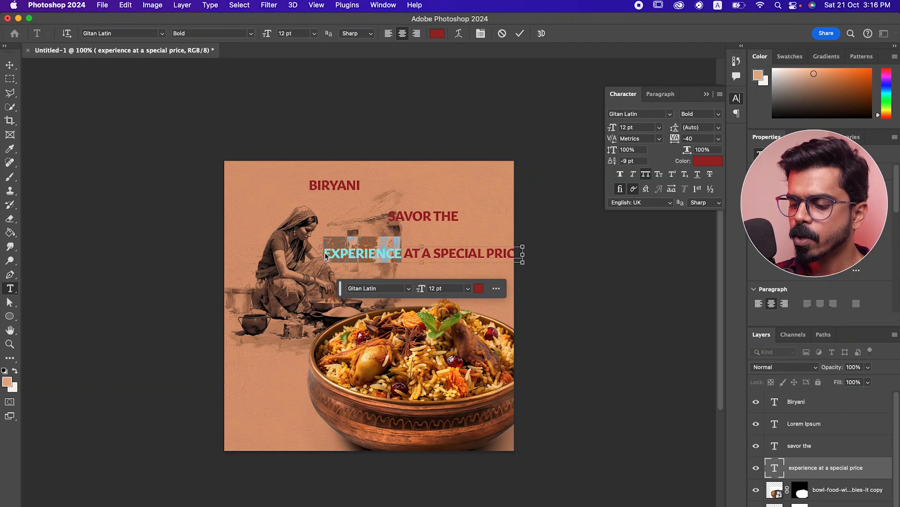
key(BackSpace)
click(10, 64)
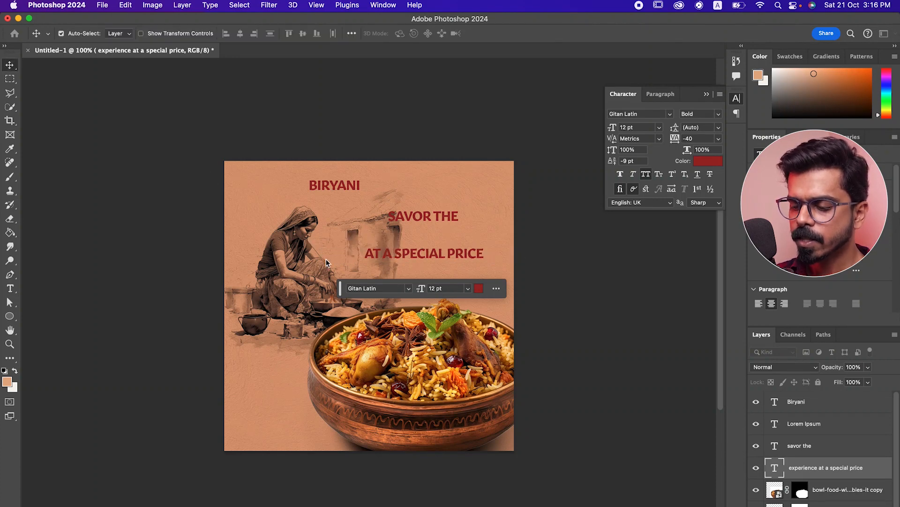
click(542, 307)
Replace the lower placeholder text with the cut word "experience"
click(402, 291)
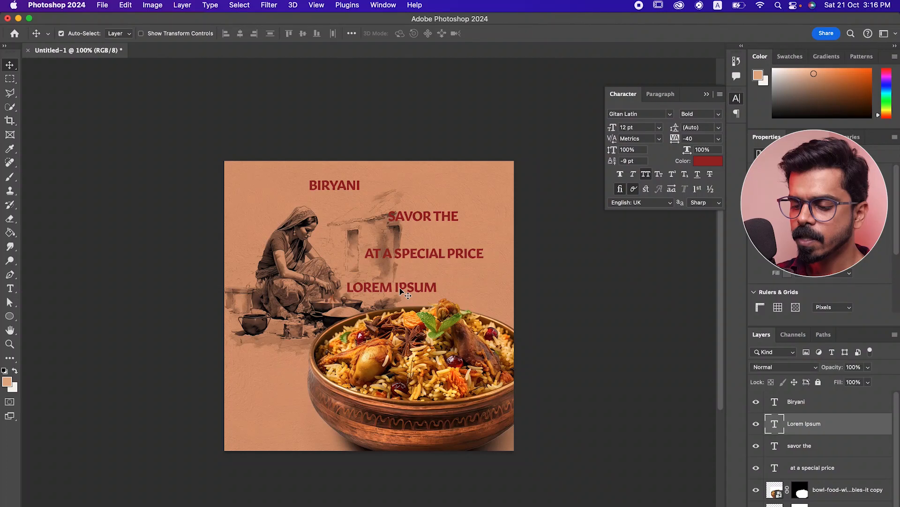
double_click(401, 291)
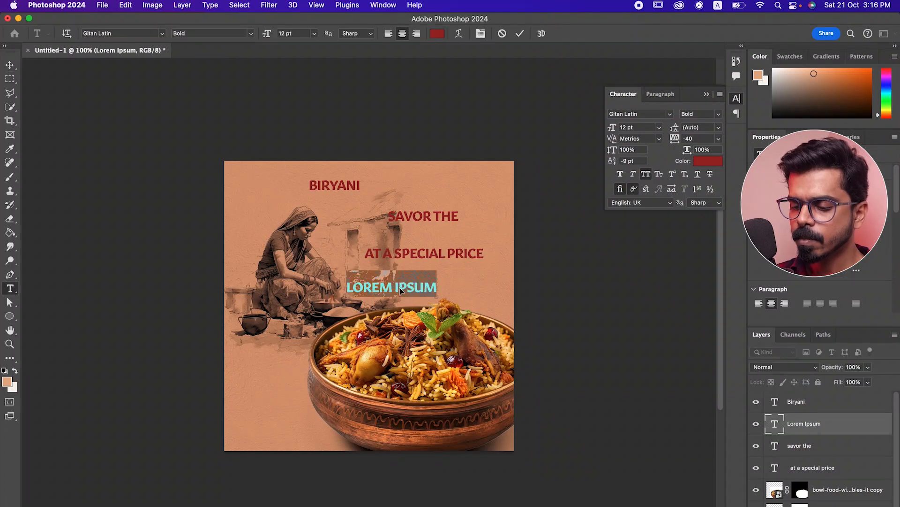
key(Right)
key(super+v)
click(13, 65)
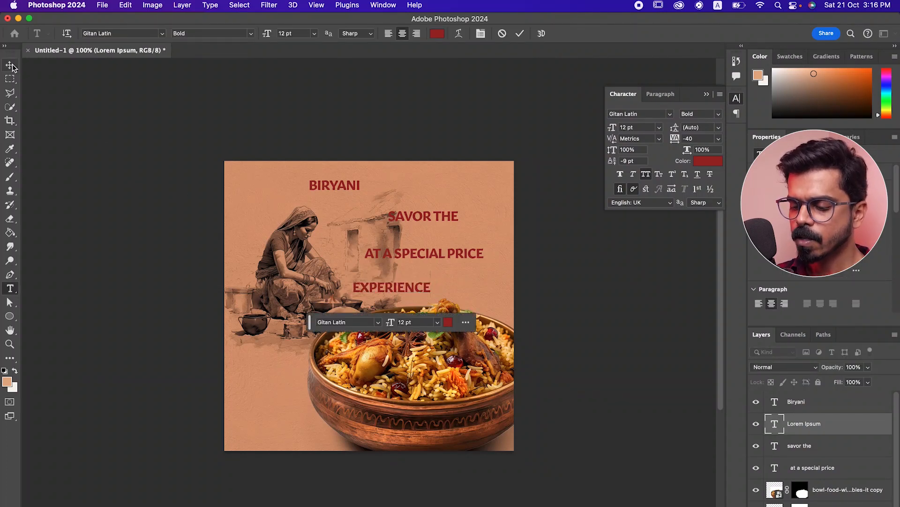
Stack the "Biryani", "experience" and "at a special price" layers as consecutive lines beneath "savor the"
drag(424, 288, 477, 281)
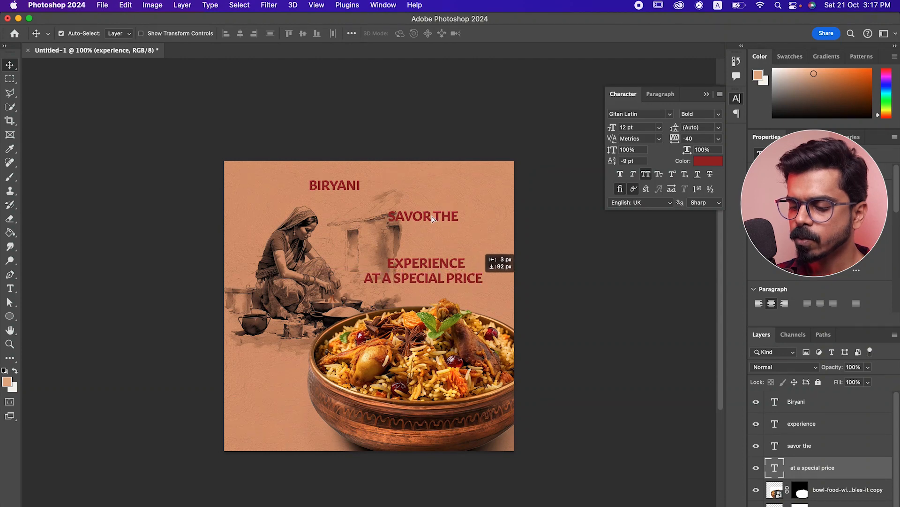
drag(352, 190, 428, 250)
double_click(425, 244)
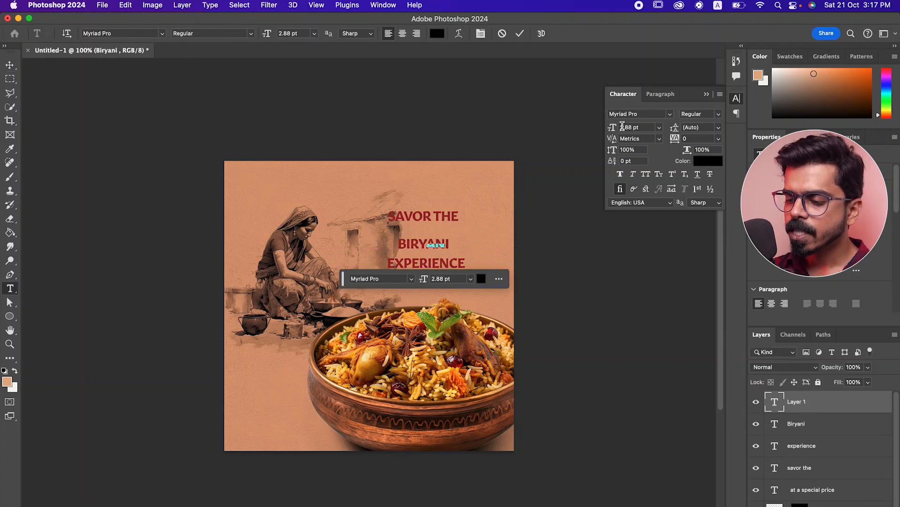
drag(617, 127, 643, 131)
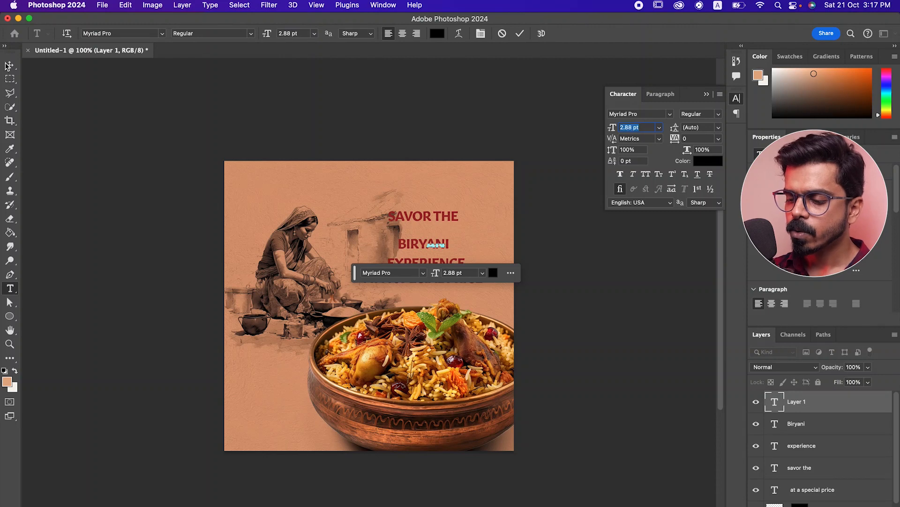
key(Escape)
key(v)
Enlarge the word "Biryani" to 23 pt and shift it slightly down and right within the headline stack
double_click(424, 249)
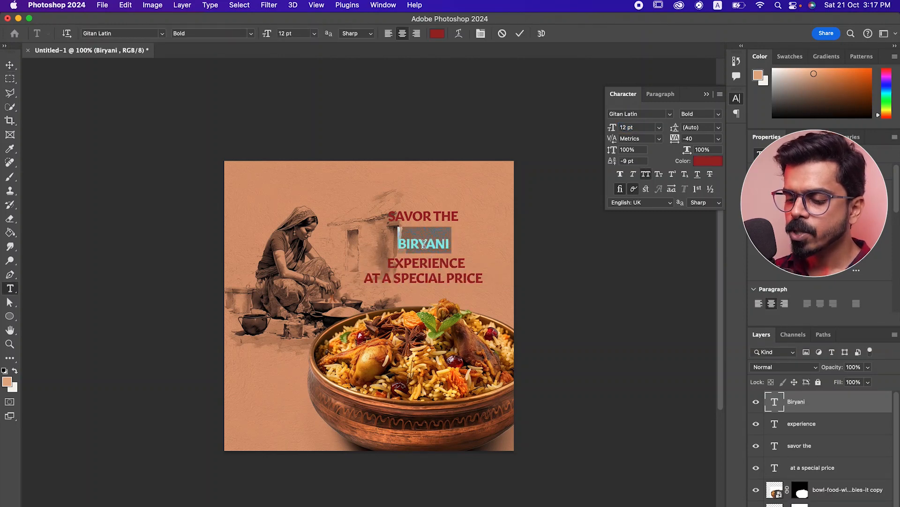
click(622, 125)
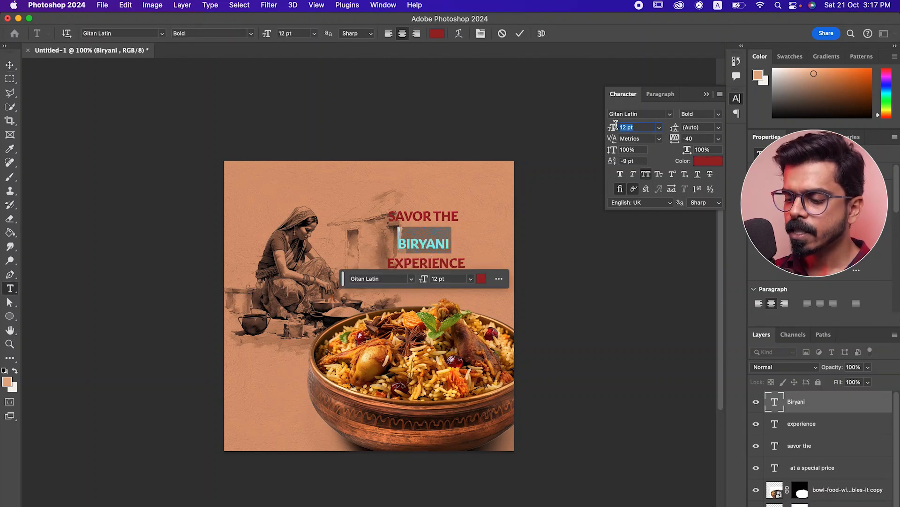
key(shift+Up)
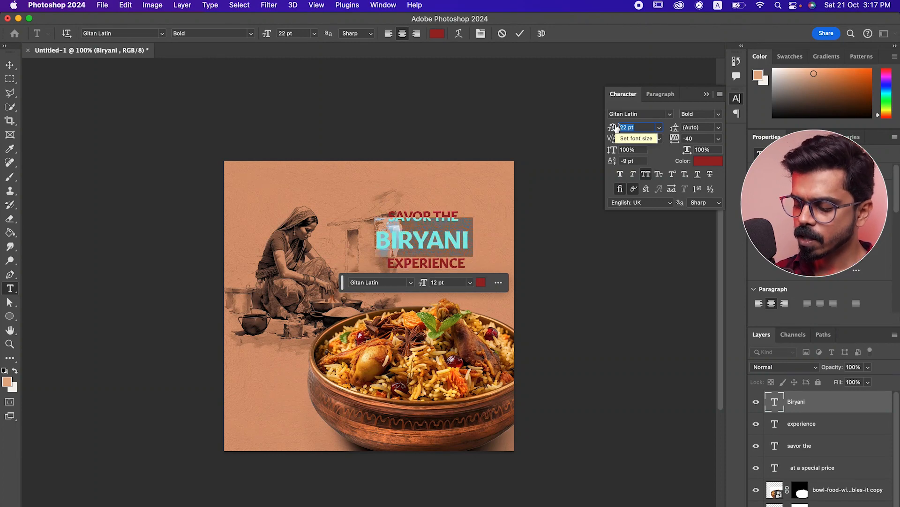
key(Up)
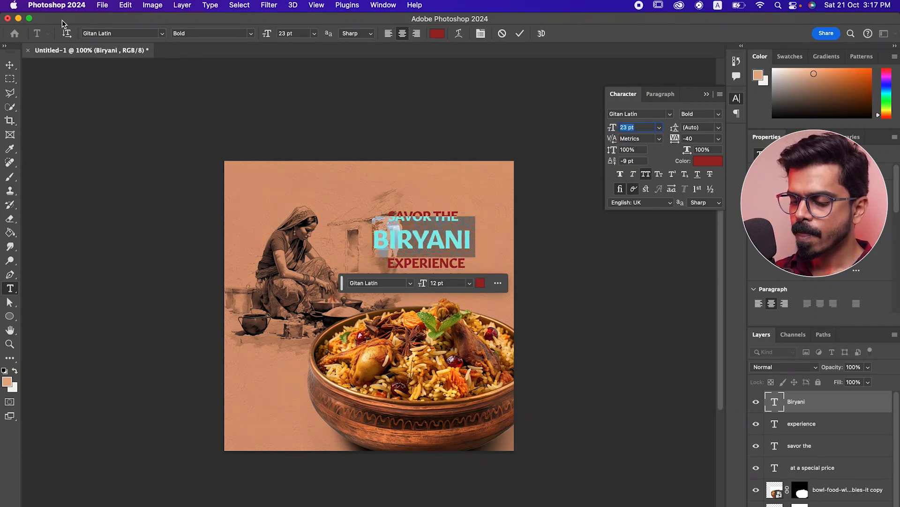
click(11, 65)
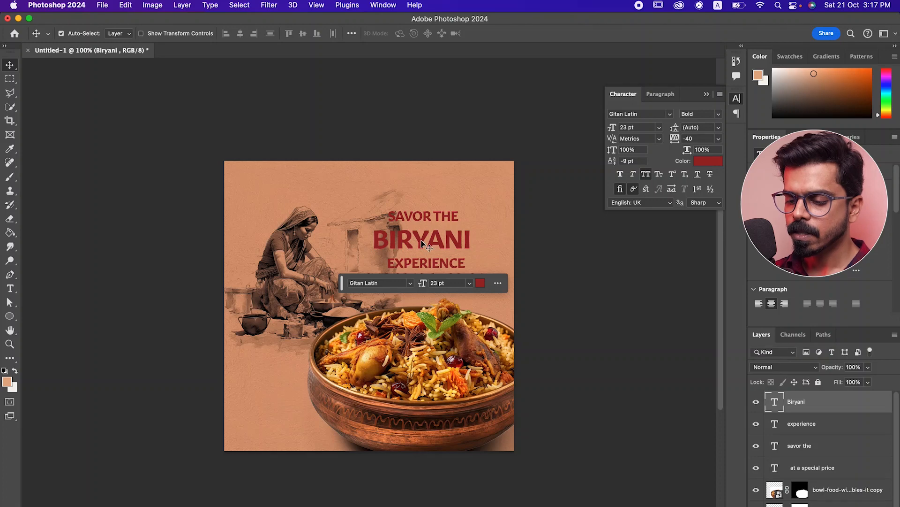
drag(428, 247, 428, 249)
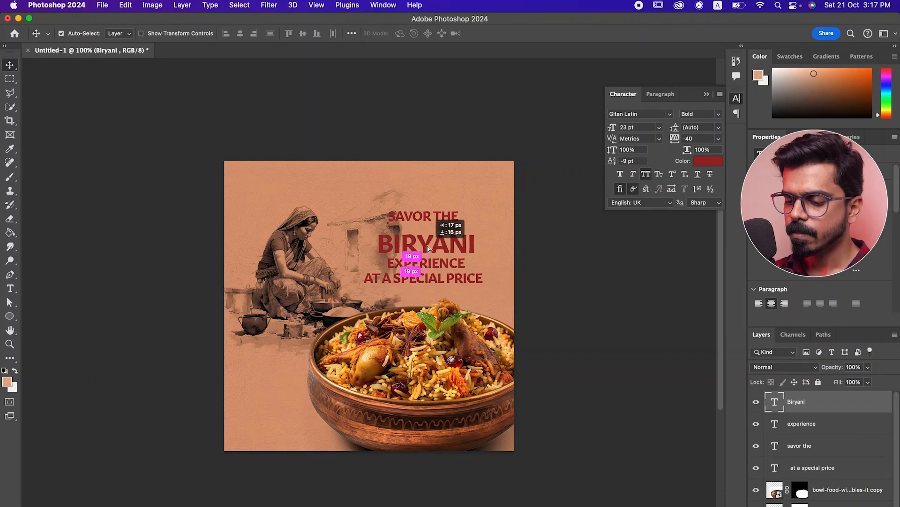
Set the font size of the "at a special price" line to 8 pt
drag(464, 280, 466, 282)
double_click(464, 280)
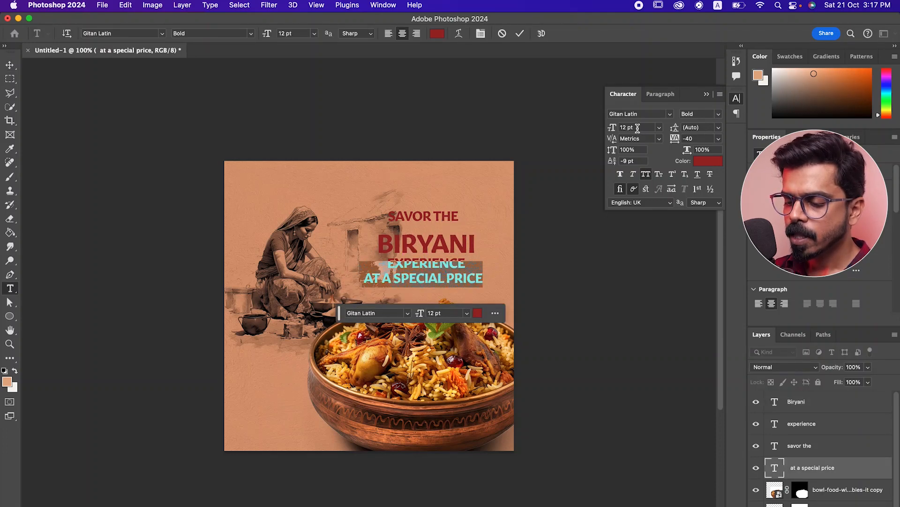
click(613, 126)
drag(612, 127, 601, 131)
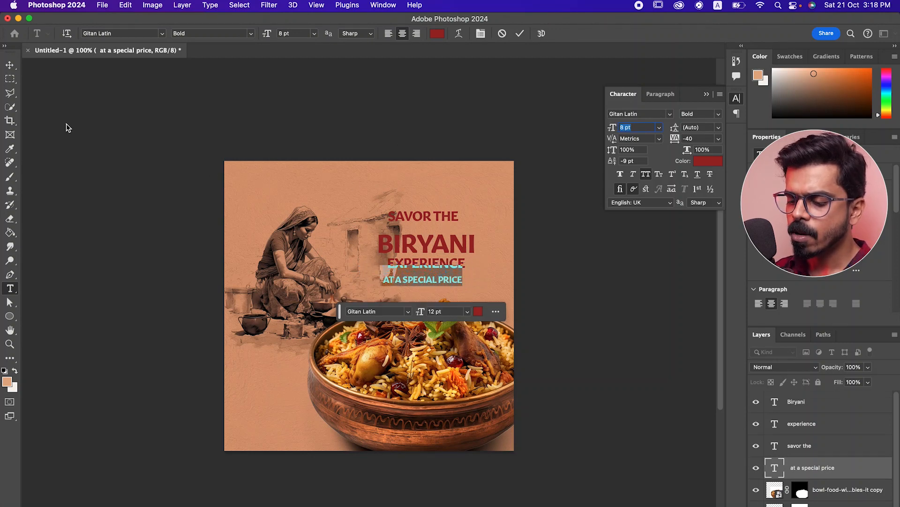
click(9, 65)
Scale up the word "experience" to about 13.58 pt, extending it to align with the start of "Biryani"
click(420, 267)
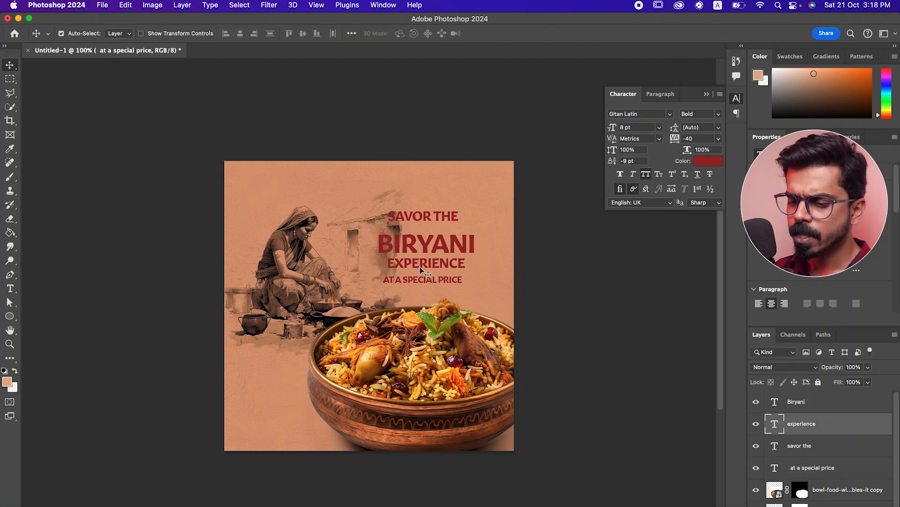
key(super+t)
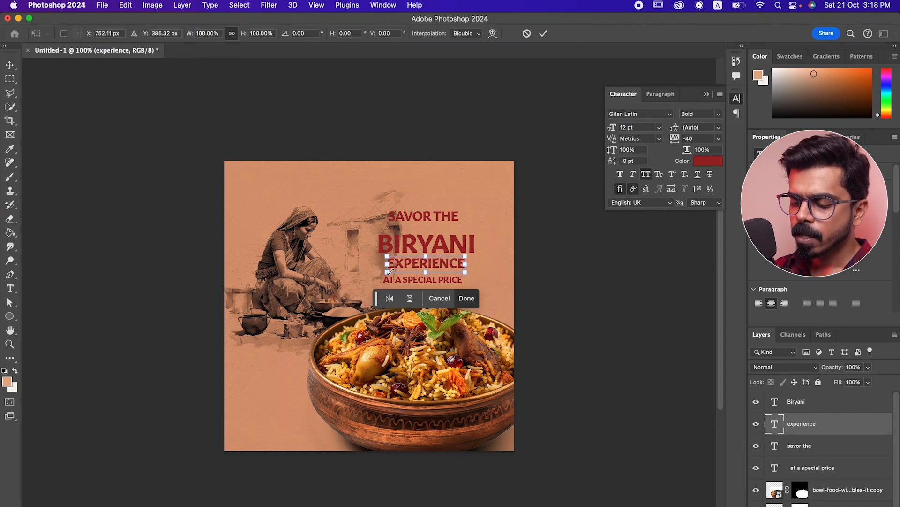
drag(390, 271, 380, 275)
key(Return)
Scale up the word "Biryani" to about 26.59 pt and shift it slightly down, close above "experience"
click(448, 247)
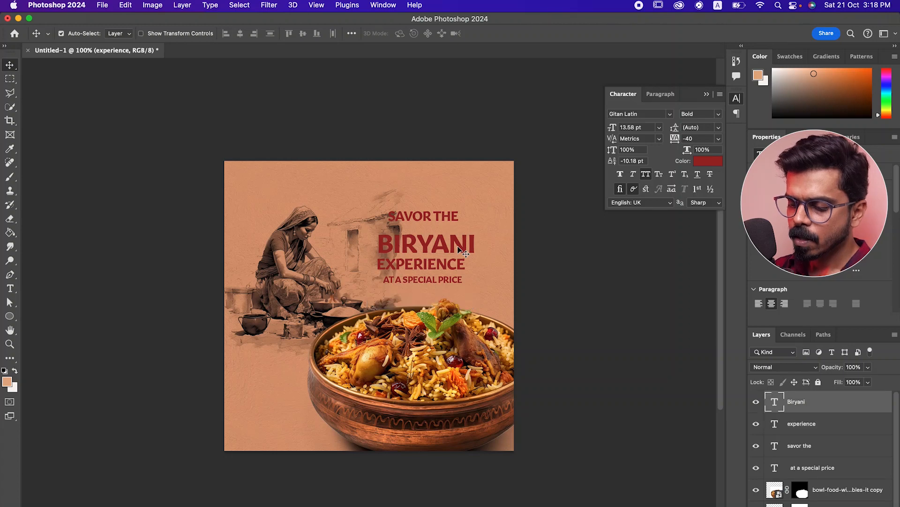
key(super+t)
drag(376, 230, 361, 226)
key(Return)
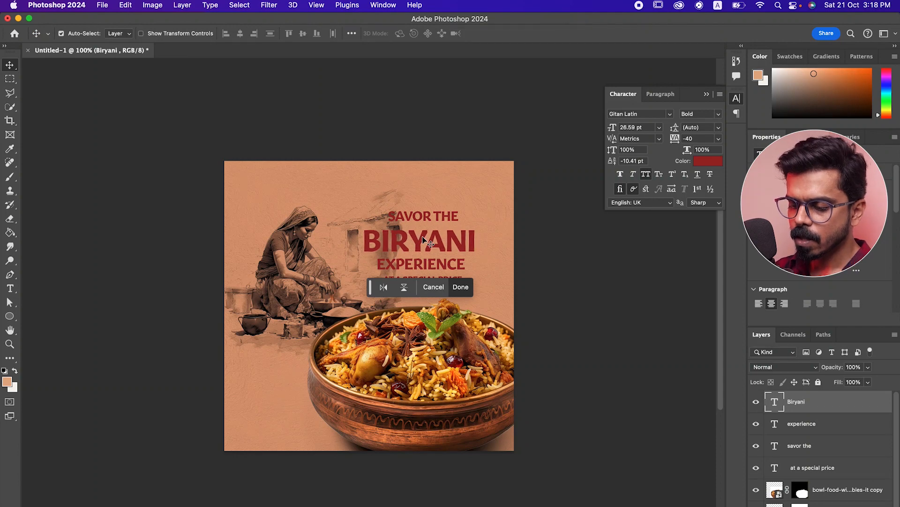
drag(424, 239, 425, 243)
key(Return)
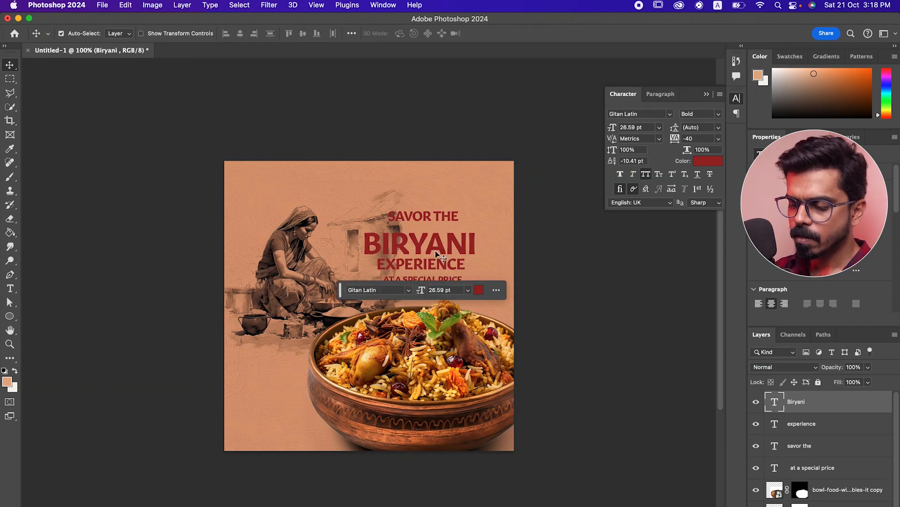
Tighten the headline stack by moving "at a special price" slightly up and left and lowering "savor the" close to "Biryani"
click(445, 277)
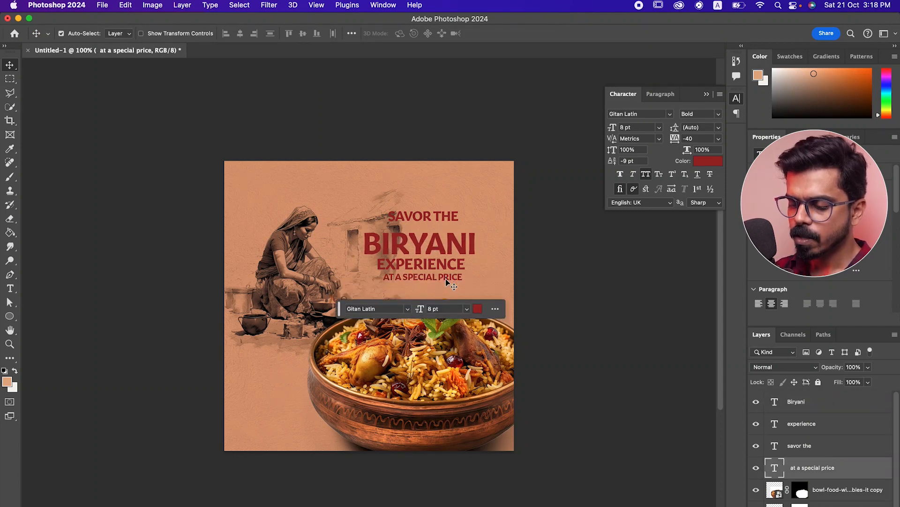
key(Left)
key(Left)
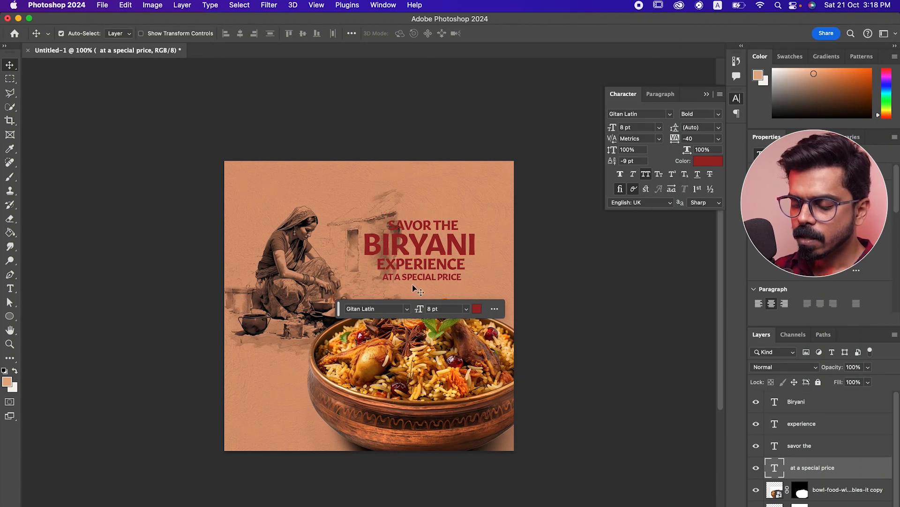
Scale the sketch of the cooking woman up to about 20.3% and move it upward so its cooking pots clear the bowl
click(309, 258)
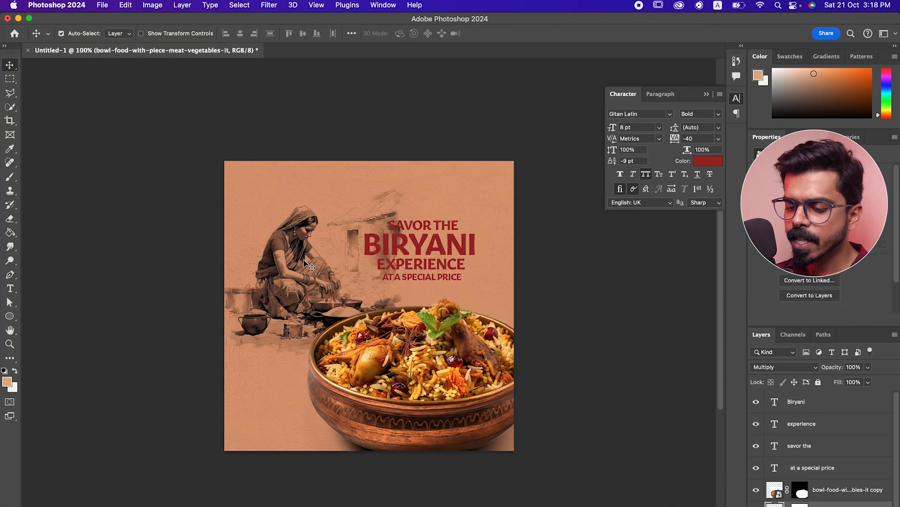
click(289, 277)
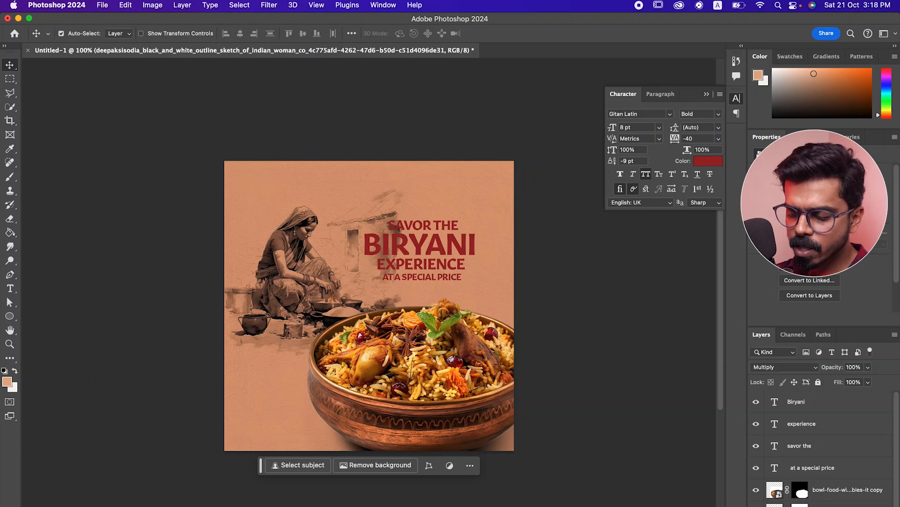
key(super+t)
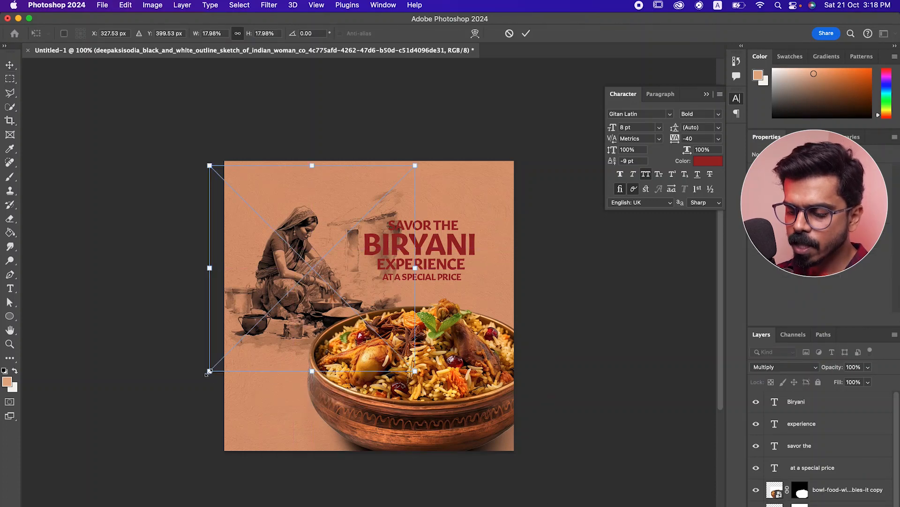
drag(210, 371, 180, 397)
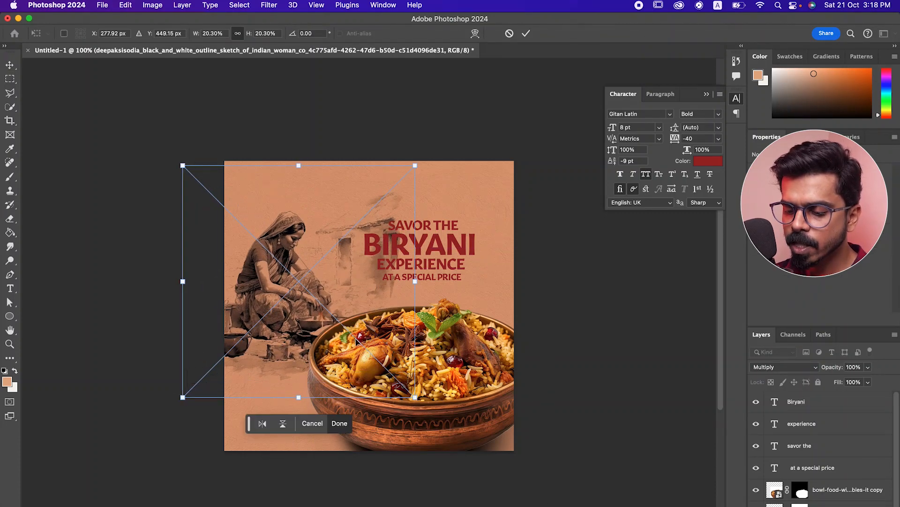
key(Return)
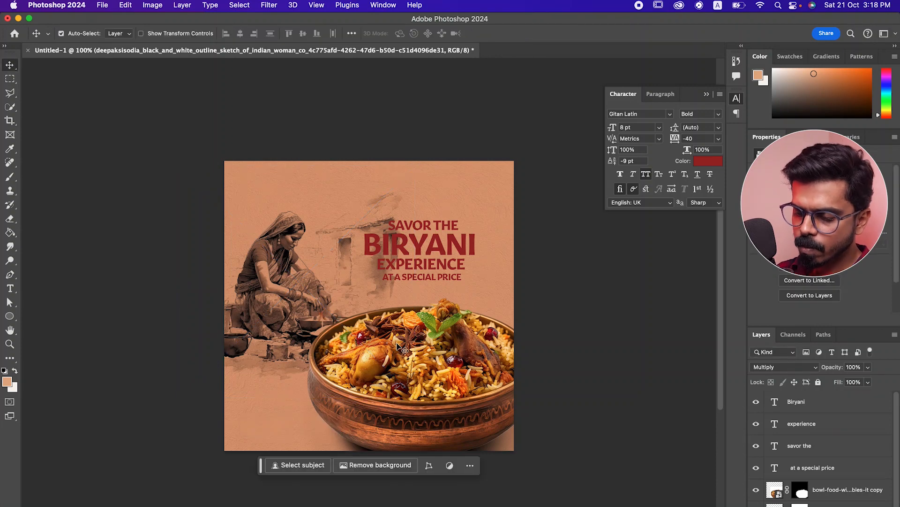
mouse_move(334, 313)
mouse_down()
mouse_move(334, 302)
mouse_move(340, 314)
mouse_up()
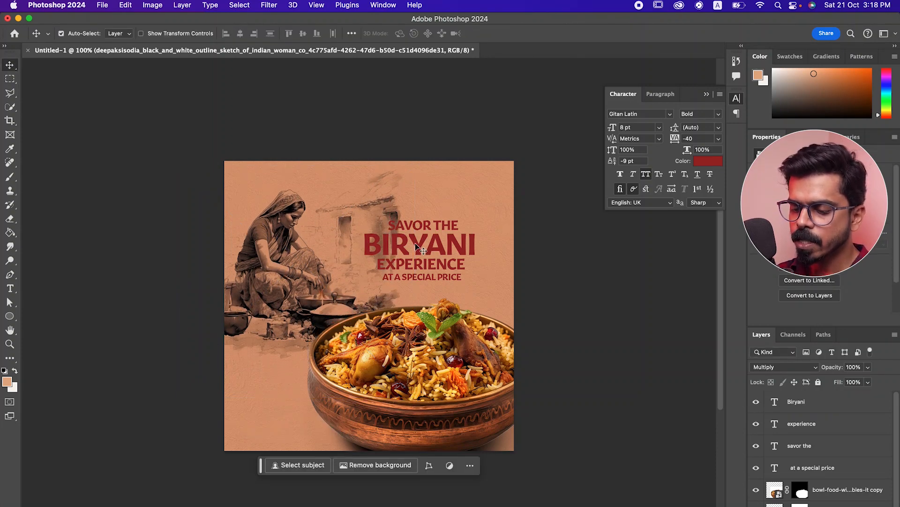
Fade the hut behind the headline by painting black on the sketch's layer mask with a size 300 brush at 17% opacity
click(451, 248)
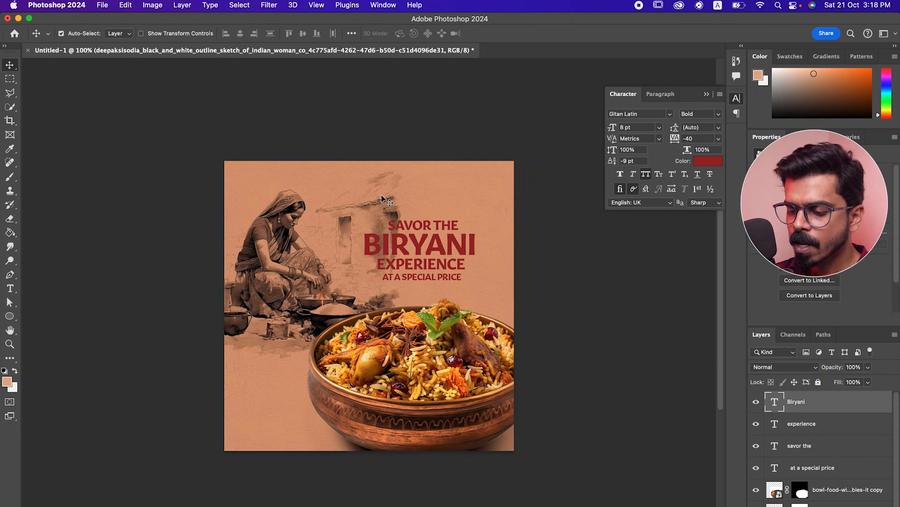
click(376, 189)
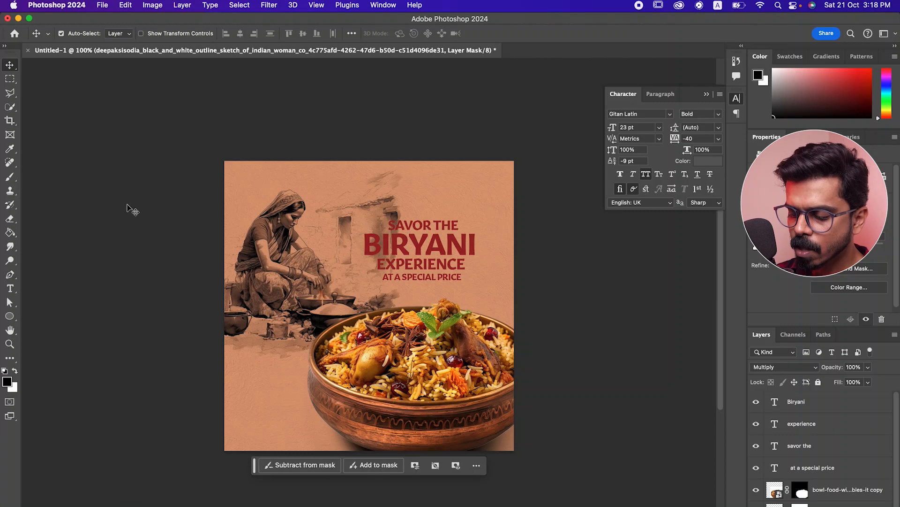
click(10, 177)
mouse_move(323, 244)
mouse_down()
mouse_move(350, 269)
mouse_move(378, 190)
mouse_move(400, 236)
mouse_move(398, 185)
mouse_move(392, 243)
mouse_move(387, 169)
mouse_move(389, 257)
mouse_move(379, 207)
mouse_move(390, 272)
mouse_move(391, 191)
mouse_move(405, 232)
mouse_move(382, 180)
mouse_move(405, 261)
mouse_move(375, 217)
mouse_move(406, 257)
mouse_move(386, 180)
mouse_up()
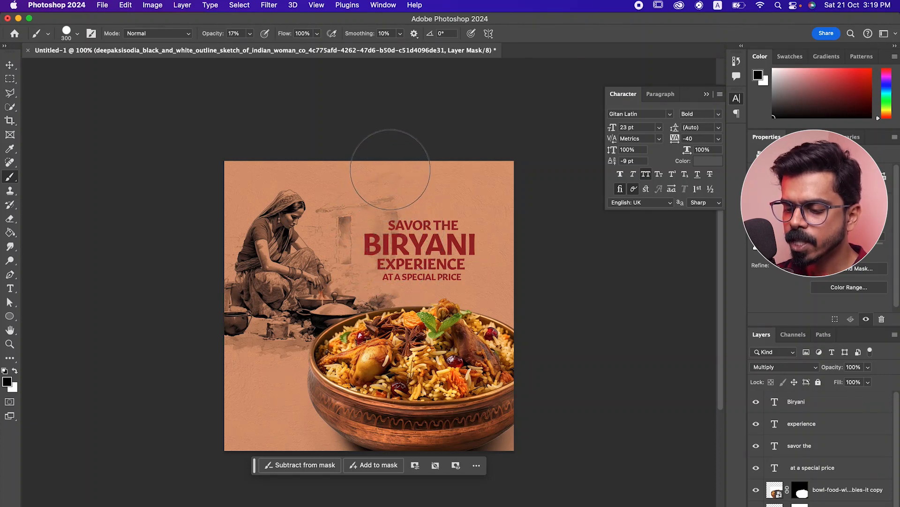
click(10, 64)
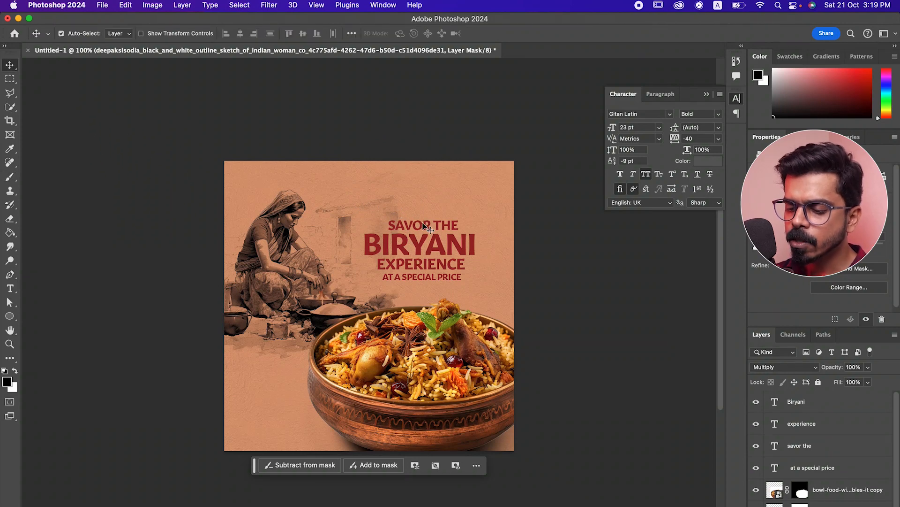
Select all four headline text layers and scale them together to about 112%, extending them up and to the right
click(436, 228)
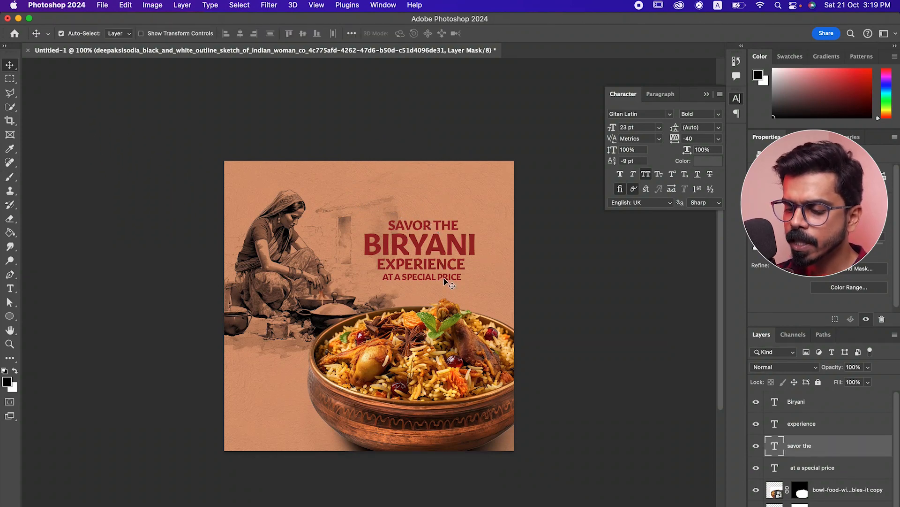
shift+click(445, 278)
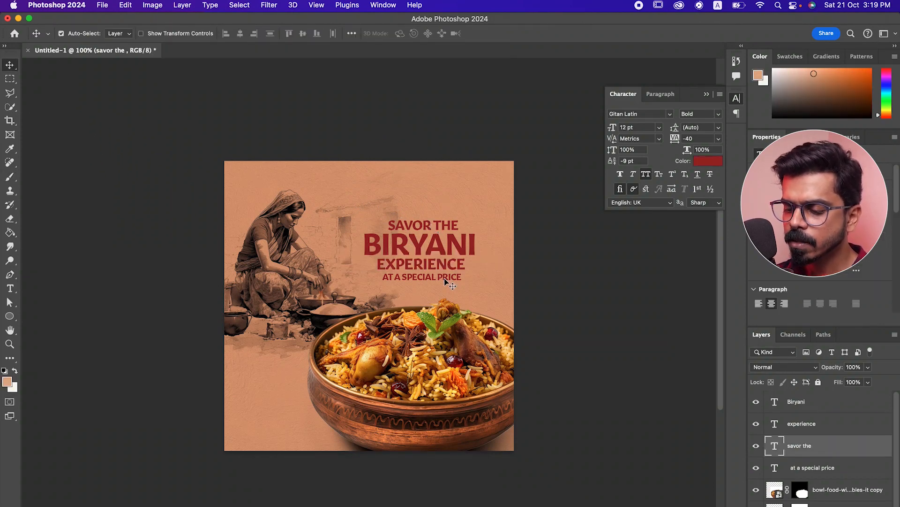
shift+click(808, 404)
key(super+t)
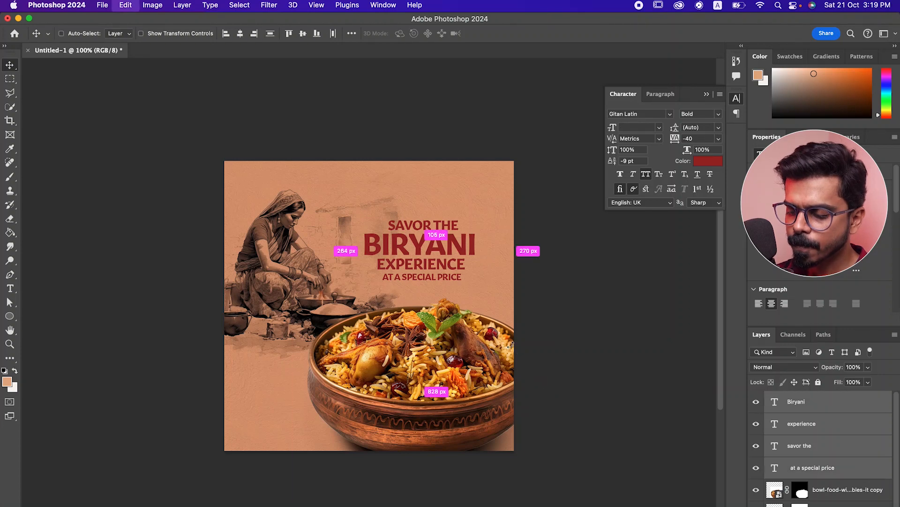
drag(477, 217, 492, 214)
key(Return)
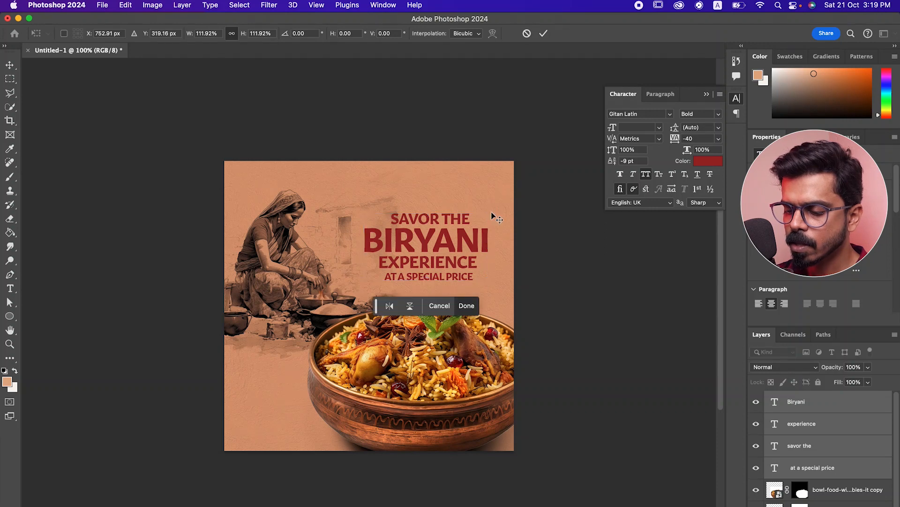
Set the font size of the "savor the" line to 12 pt
click(452, 223)
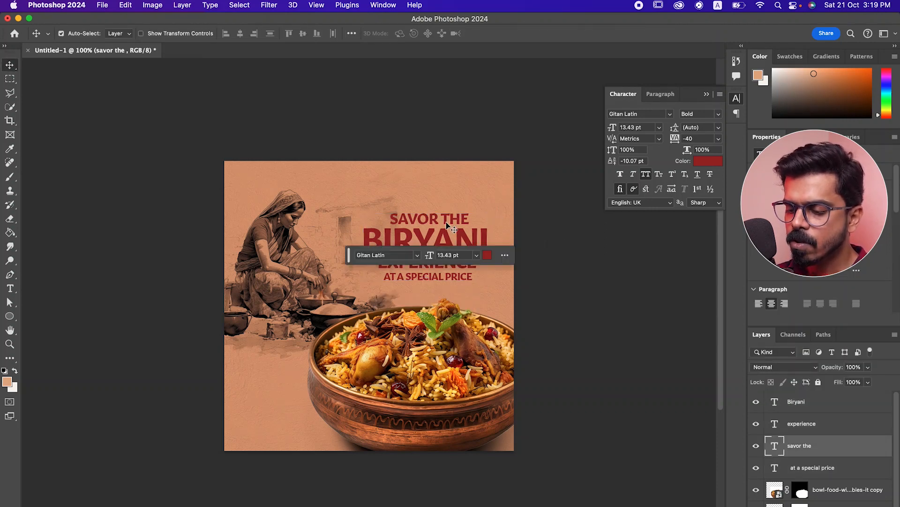
double_click(448, 217)
click(613, 128)
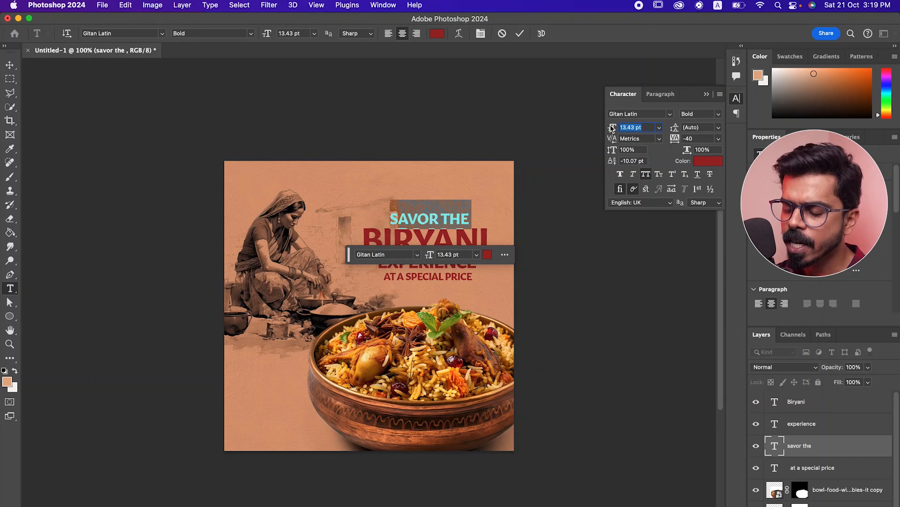
text(12)
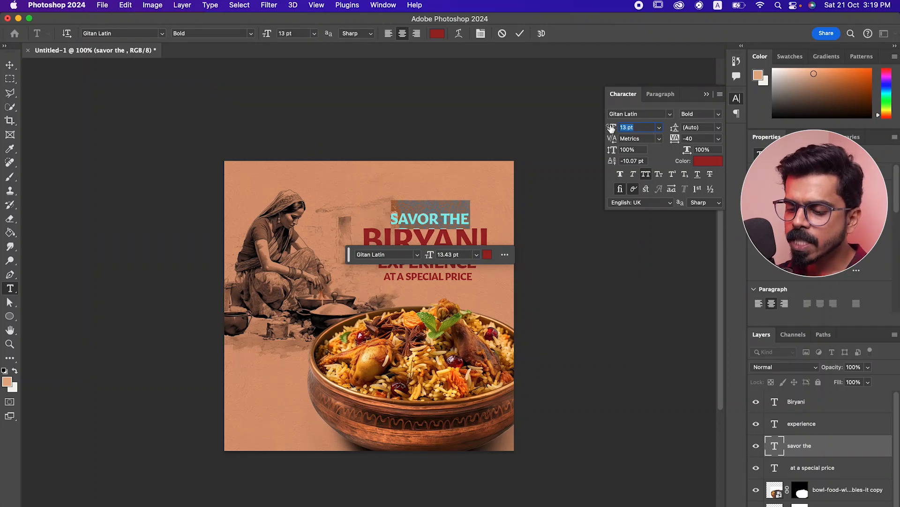
key(Return)
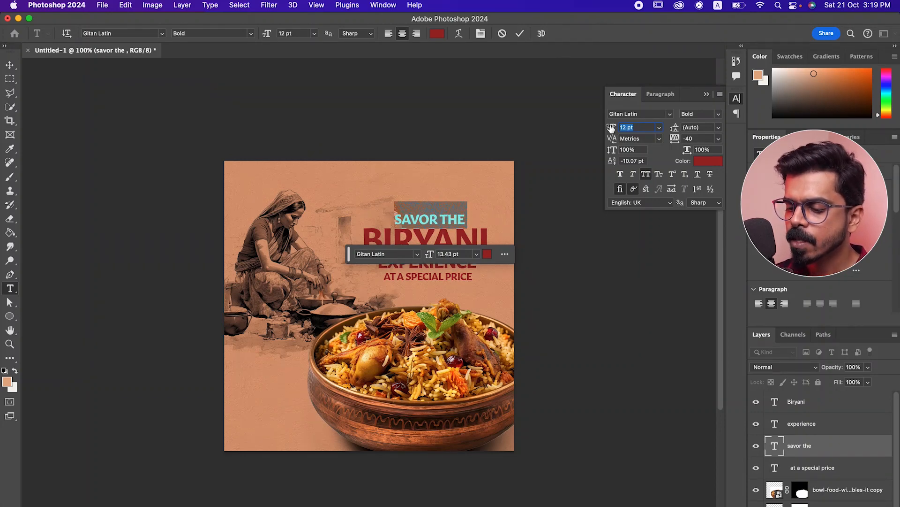
click(9, 67)
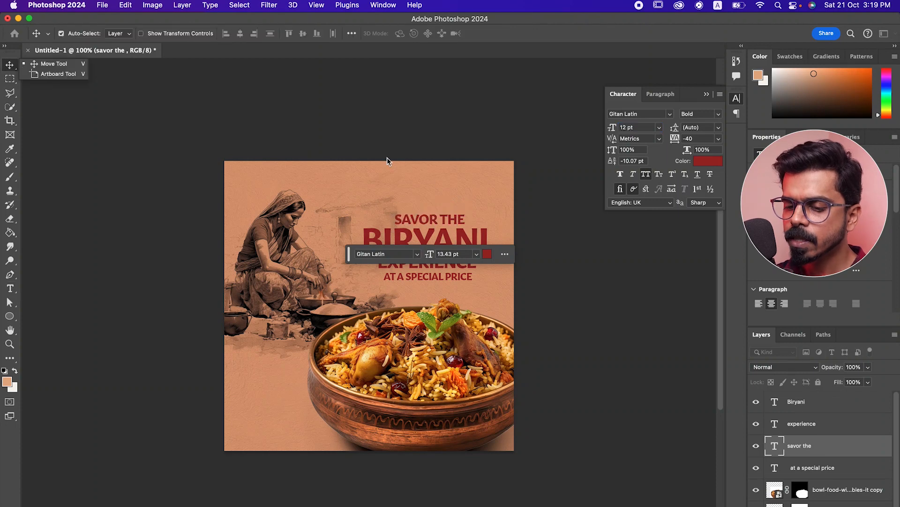
Set the entire "at a special price" line to 7 pt and move it slightly up beneath "experience"
click(438, 277)
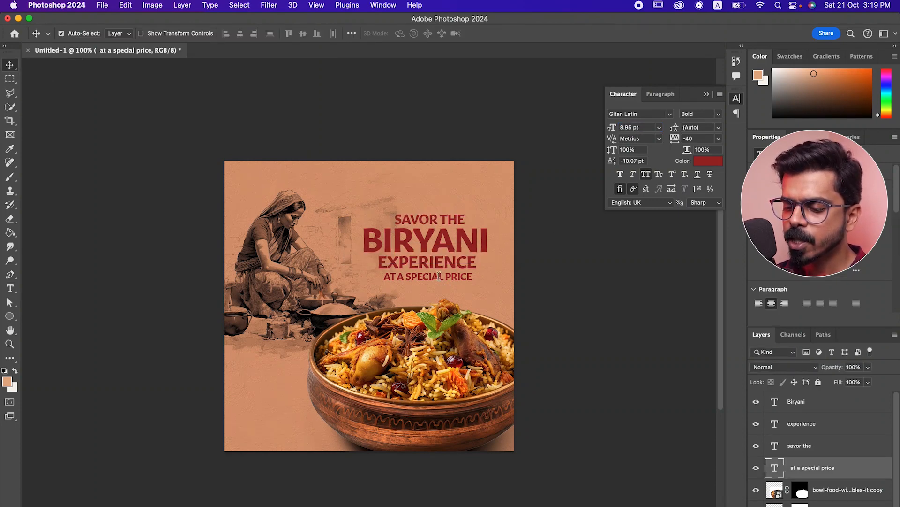
double_click(438, 277)
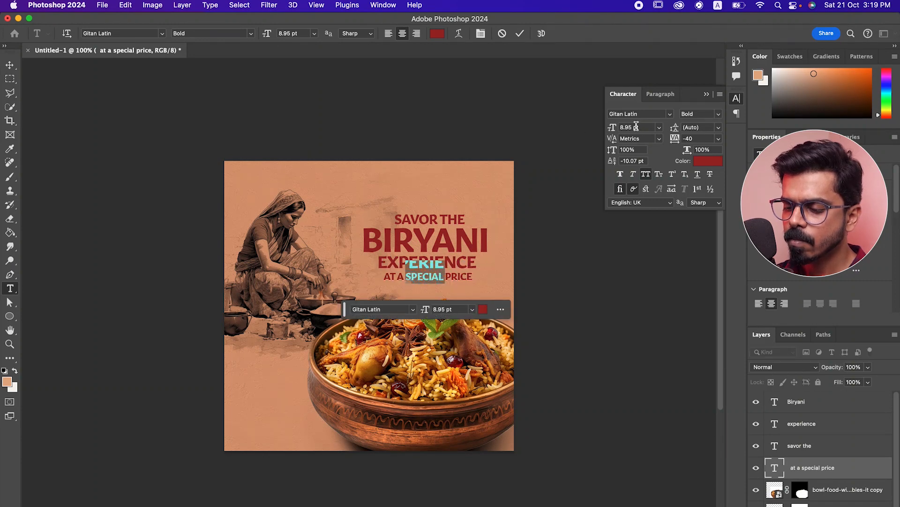
click(774, 472)
key(v)
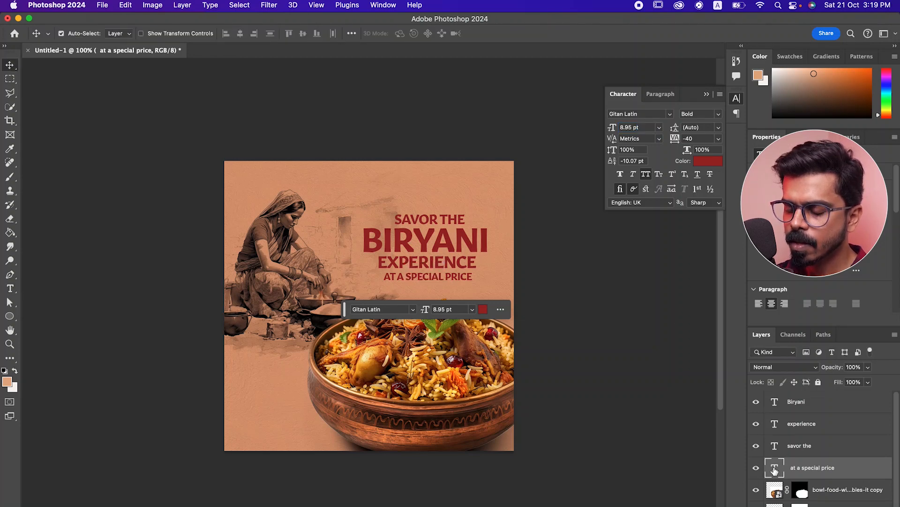
double_click(774, 469)
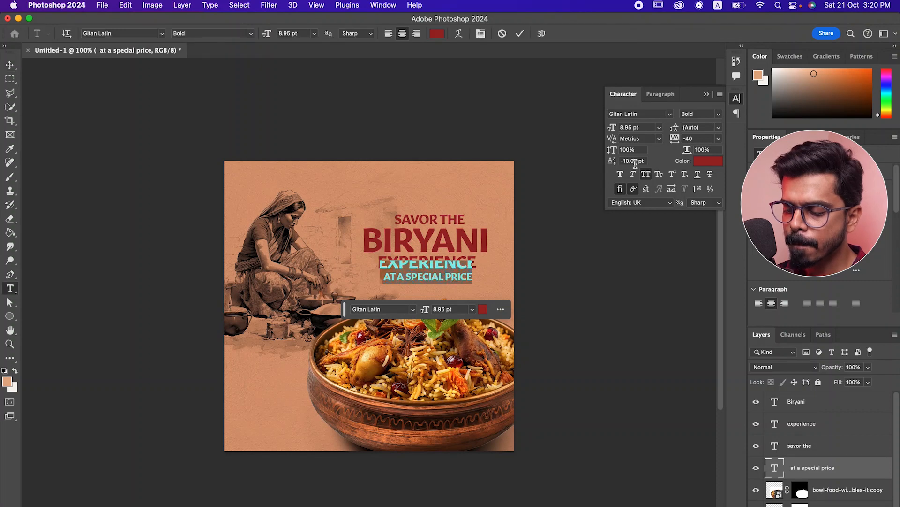
drag(643, 128, 618, 123)
text(7)
key(Return)
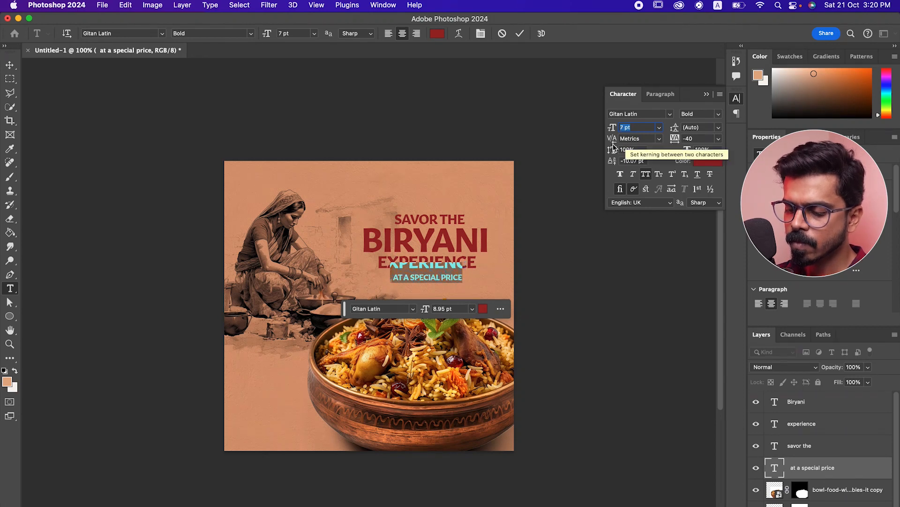
click(10, 67)
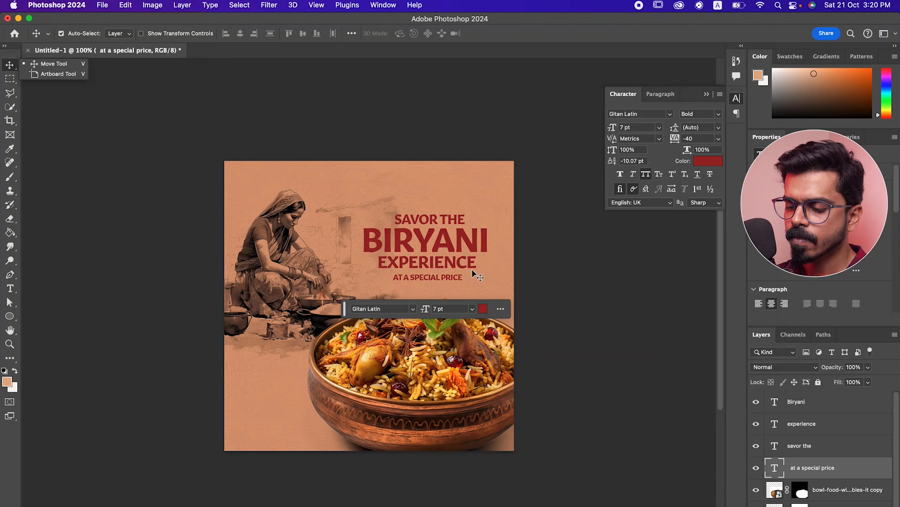
drag(454, 281, 452, 280)
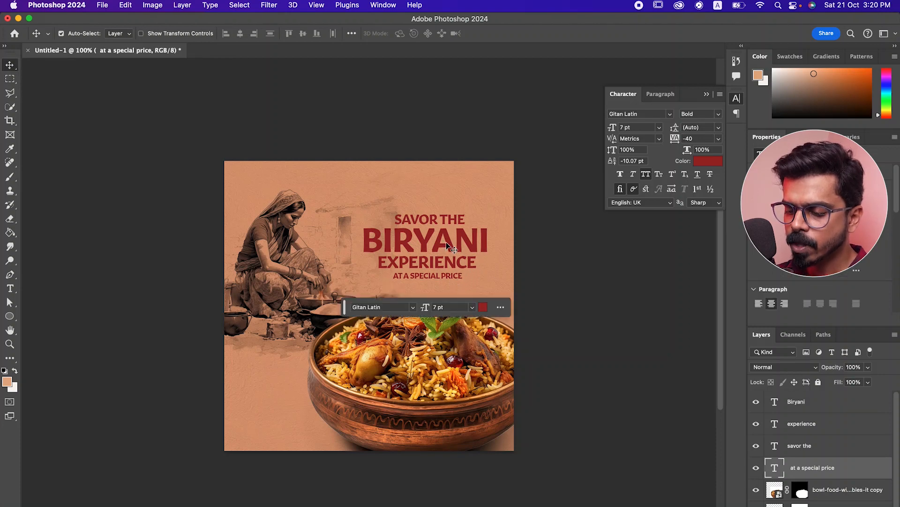
Set the font size of the headline's "experience" line to 14 pt
click(448, 246)
click(441, 264)
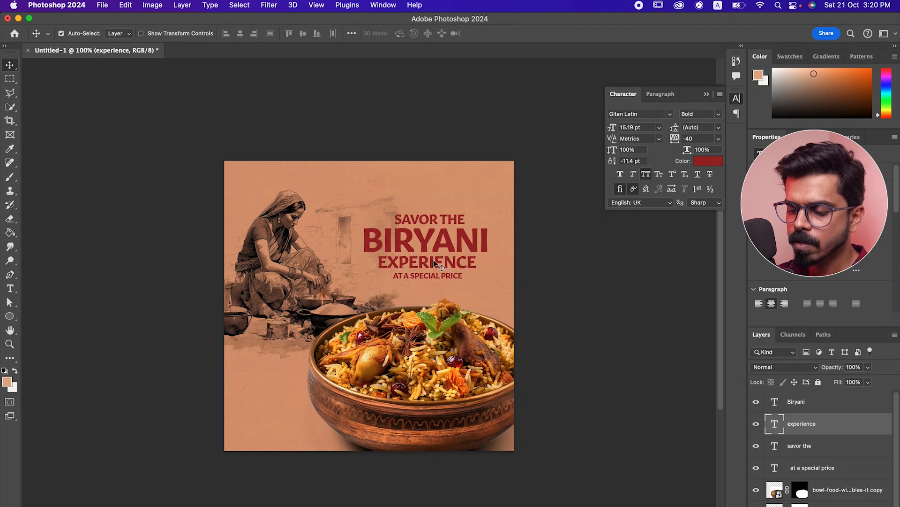
double_click(425, 258)
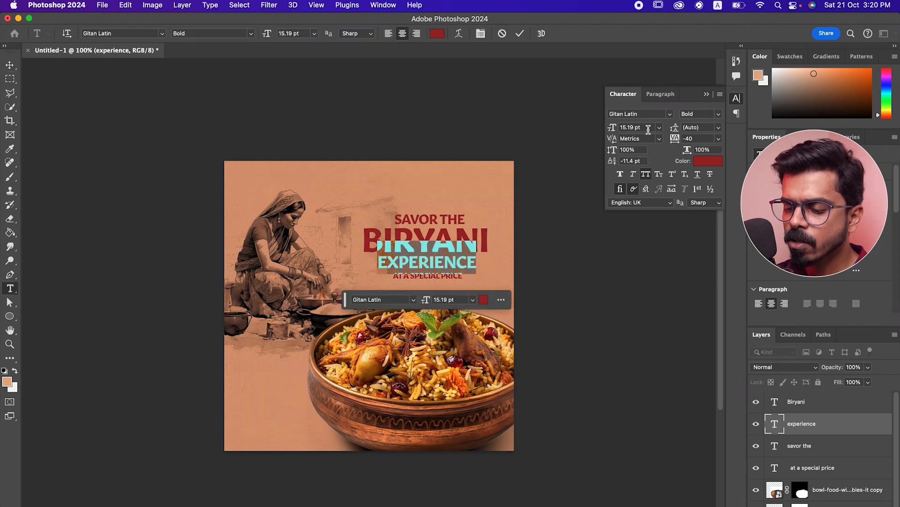
click(621, 125)
drag(612, 126, 179, 131)
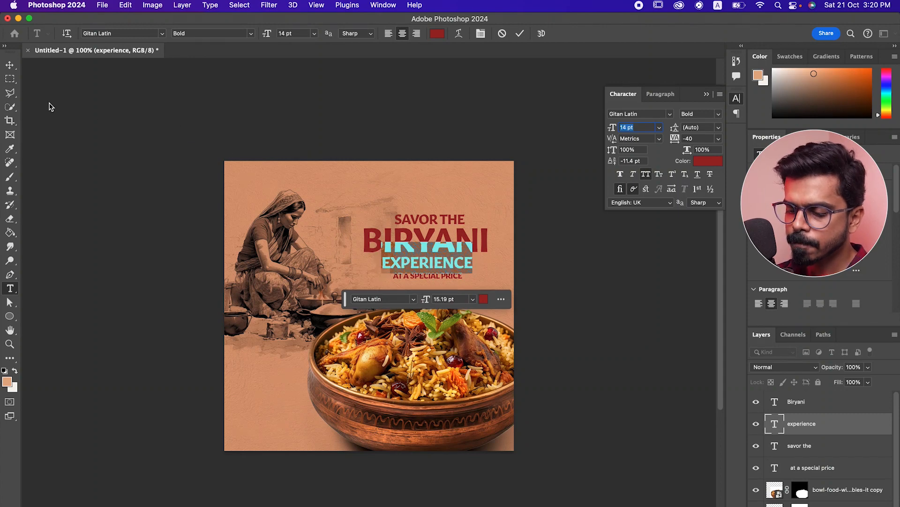
click(10, 65)
Set the font size of the "savor the" line above "Biryani" to 9 pt
double_click(443, 219)
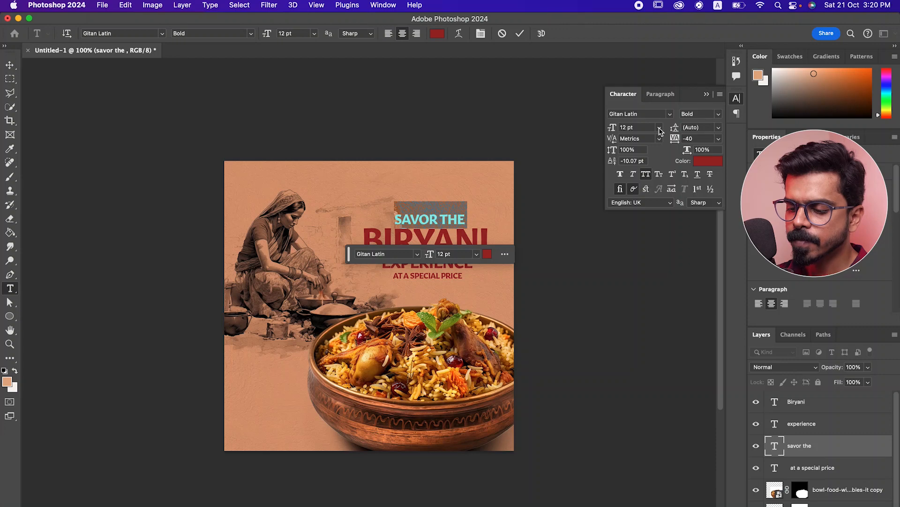
drag(617, 128, 605, 130)
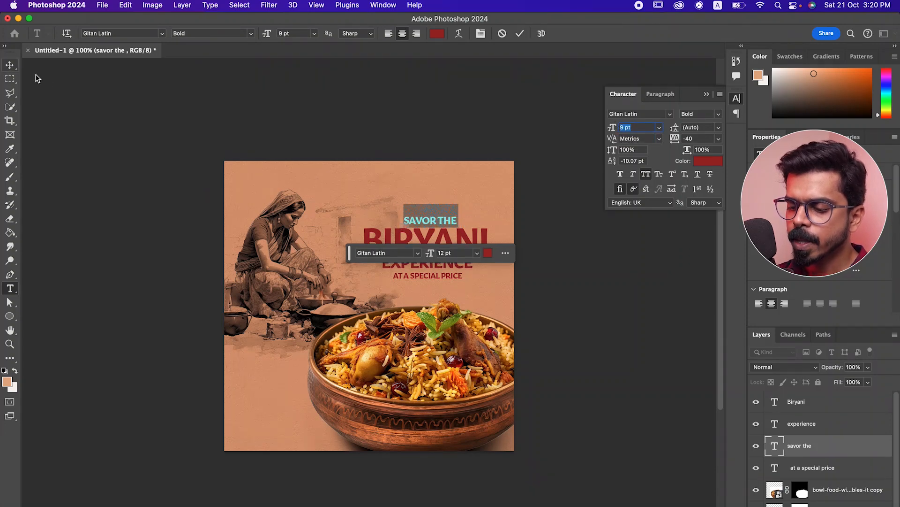
click(5, 67)
click(591, 301)
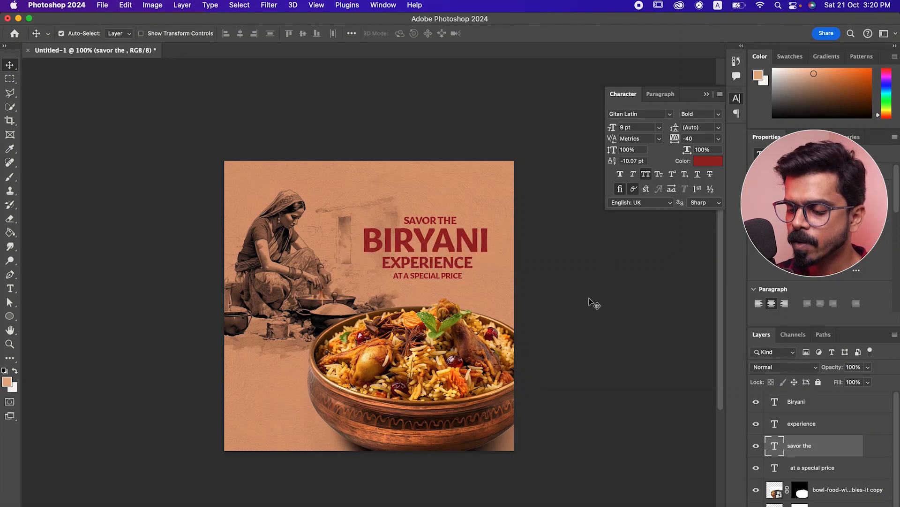
Set the font size of the "Biryani" headline word to 30 pt
super+click(484, 311)
drag(469, 332, 534, 325)
alt+super+click(479, 269)
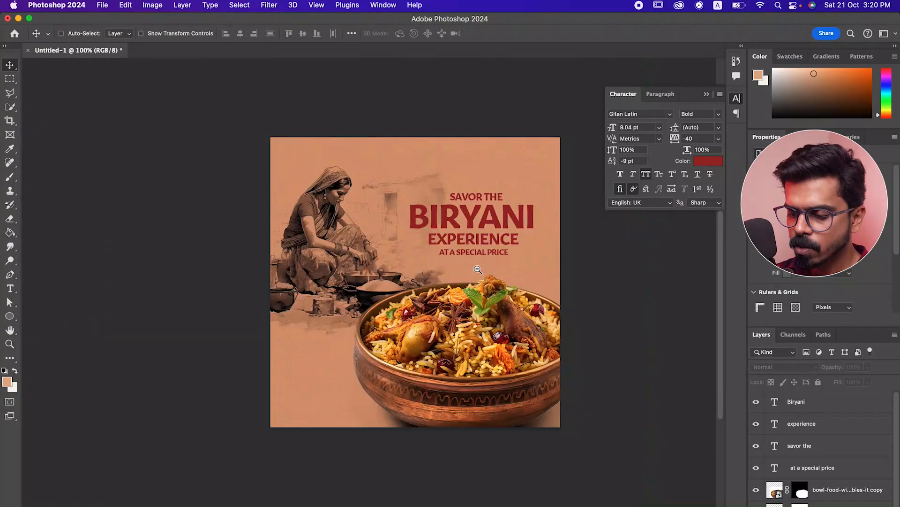
double_click(480, 224)
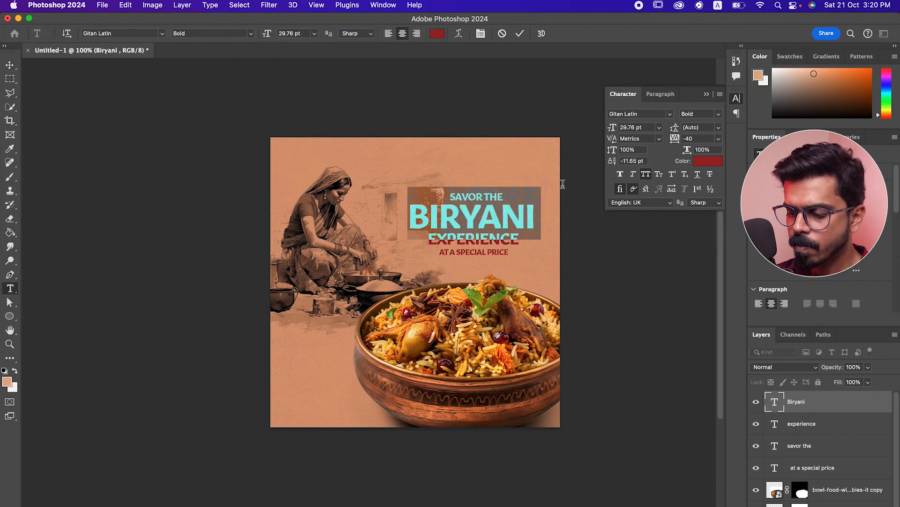
click(638, 127)
text(30)
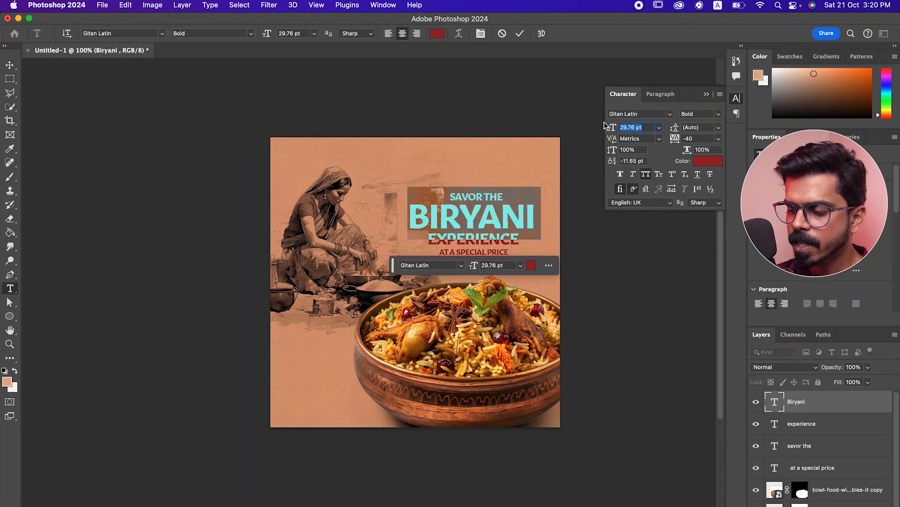
key(Return)
click(9, 63)
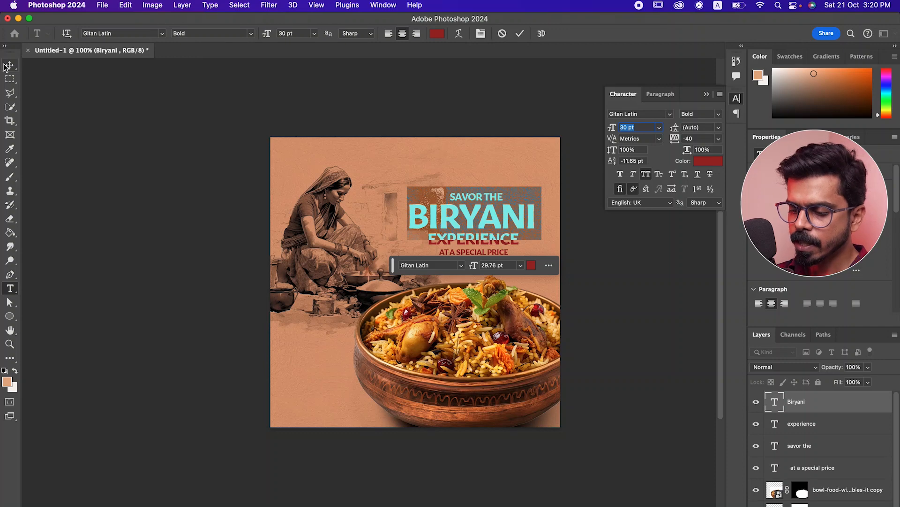
click(632, 326)
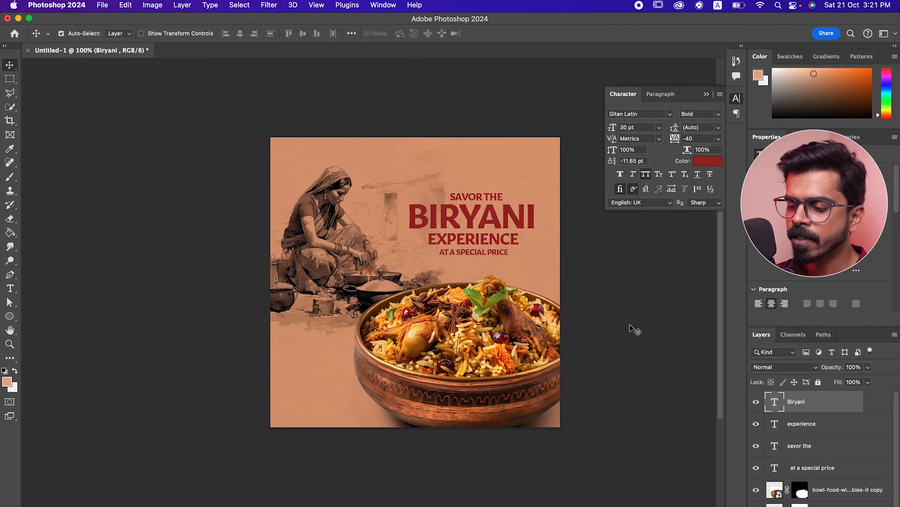
Select the food bowl together with its shadow layer and move both slightly down and to the right
click(500, 346)
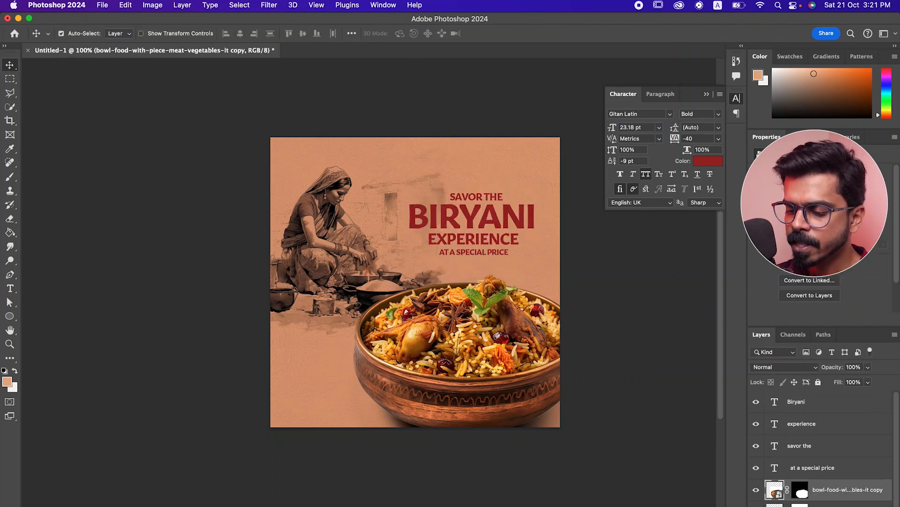
shift+click(556, 395)
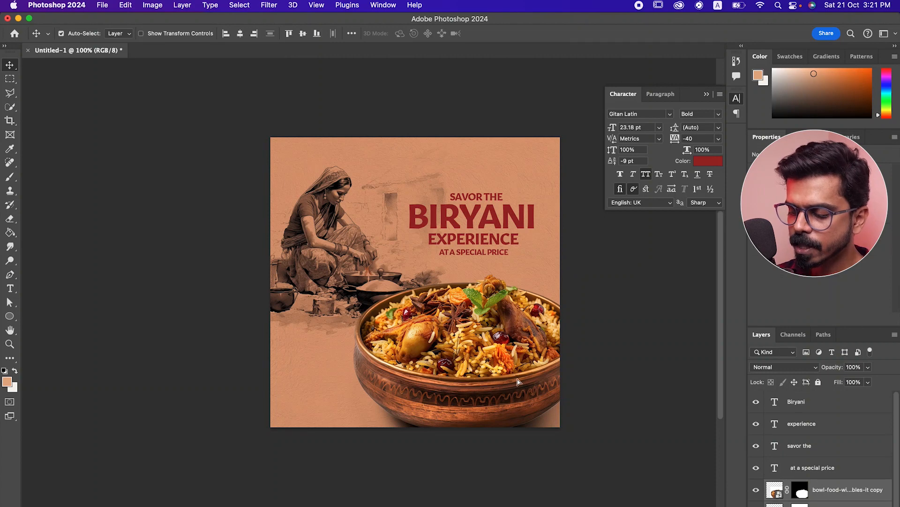
drag(517, 381, 514, 379)
click(600, 242)
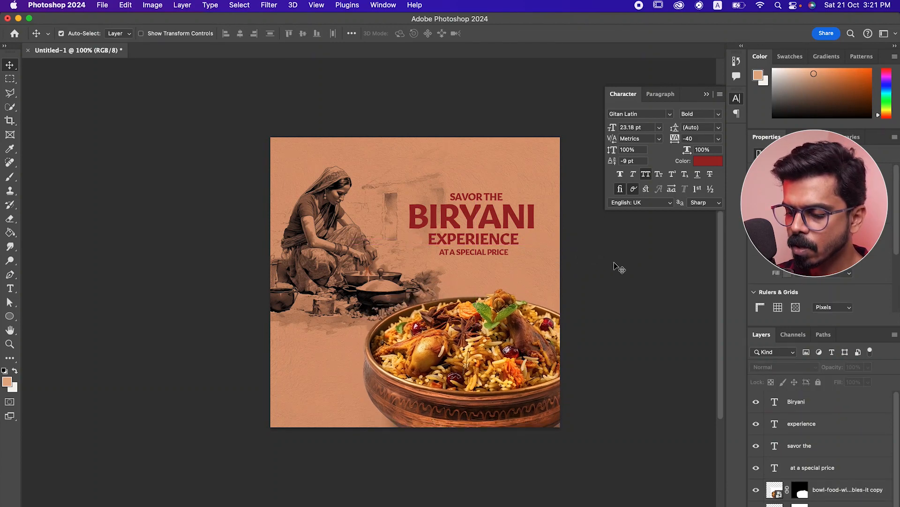
Select the food bowl layer on its own
click(500, 341)
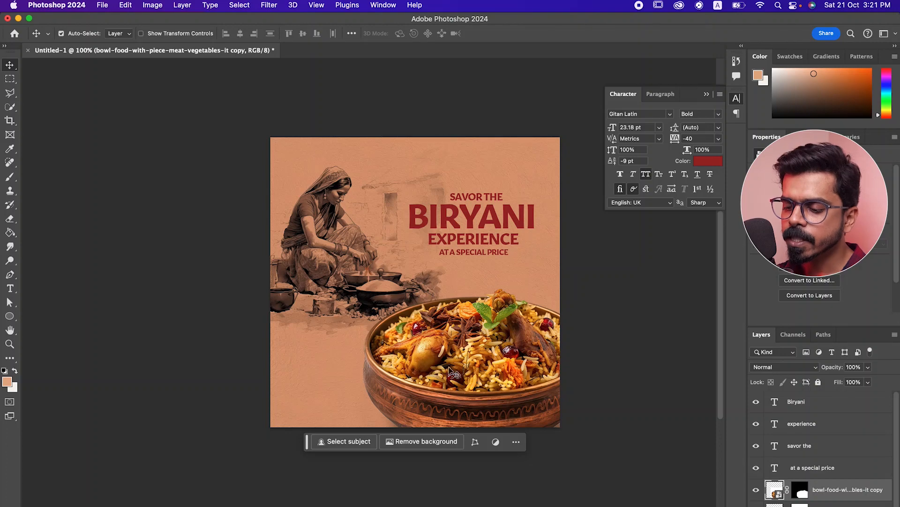
key(super)
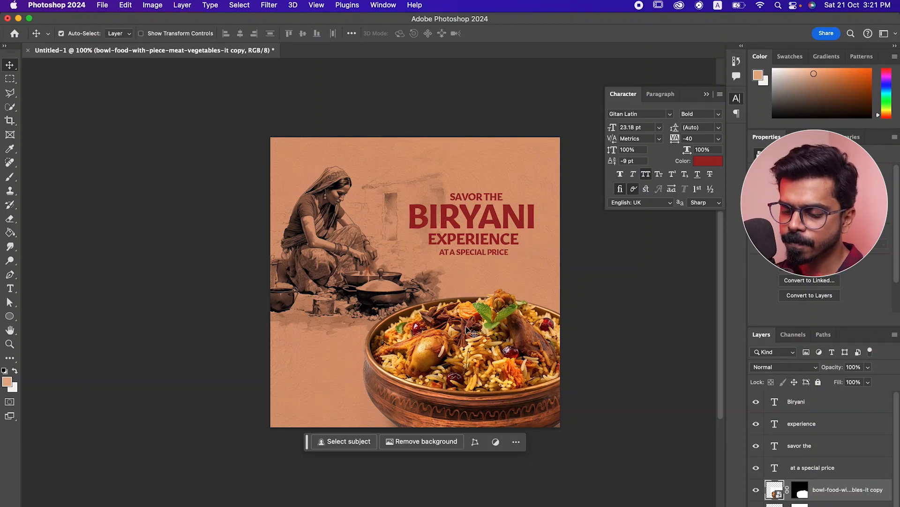